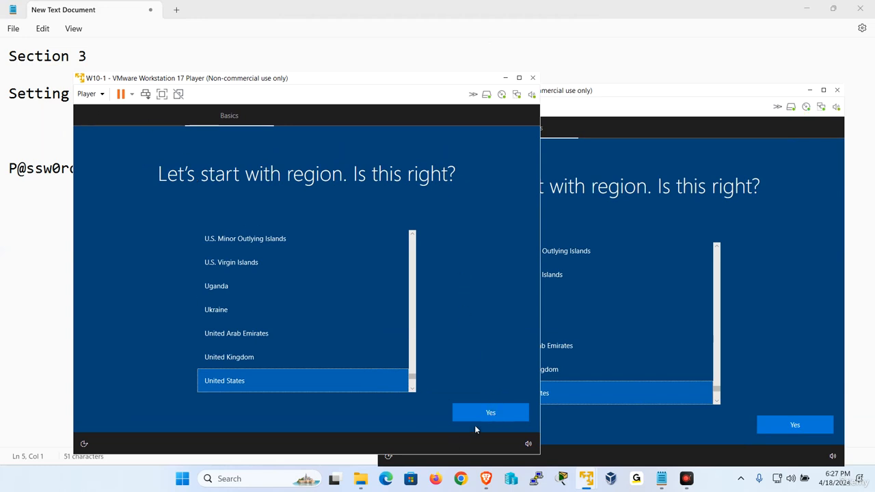
Accept United States as the region on both W10-1 and W10-2.
click(498, 421)
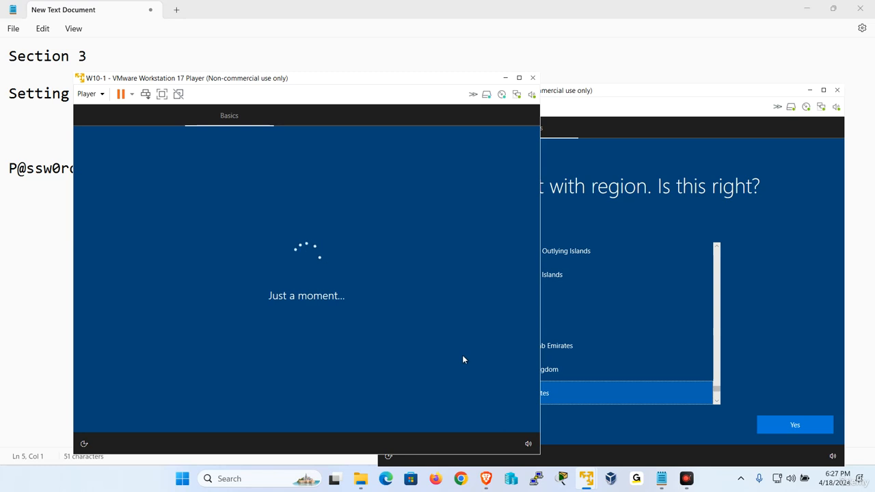
click(795, 354)
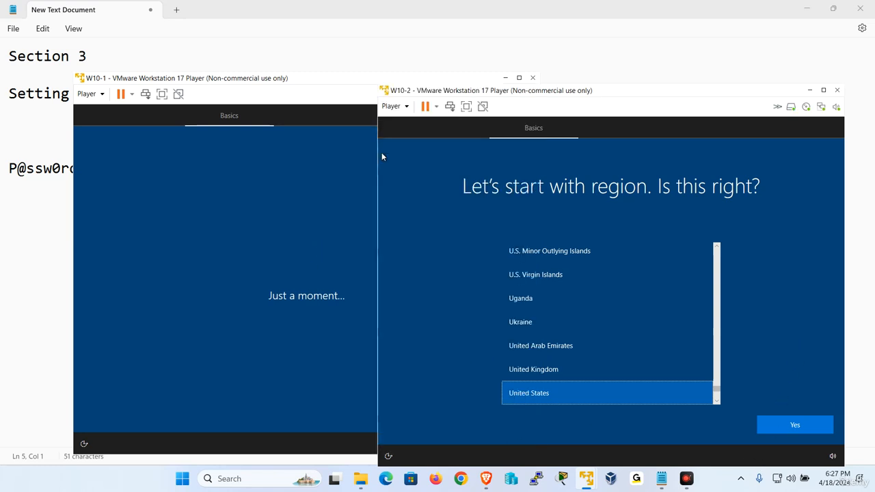
click(789, 424)
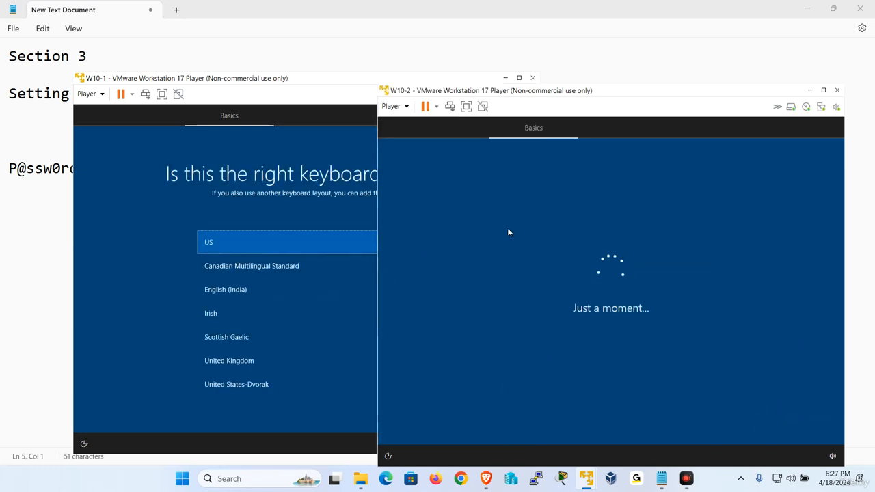
Accept the US keyboard layout on both VMs, skipping W10-1's second layout.
click(120, 282)
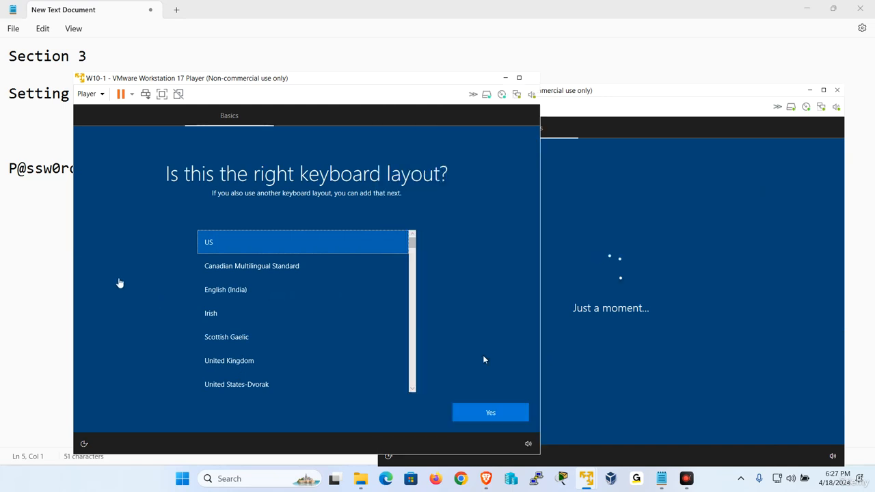
click(514, 412)
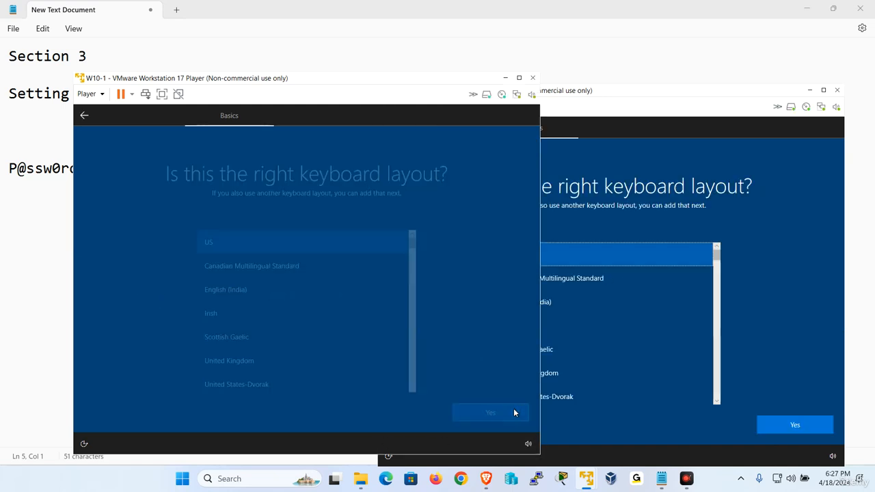
click(487, 413)
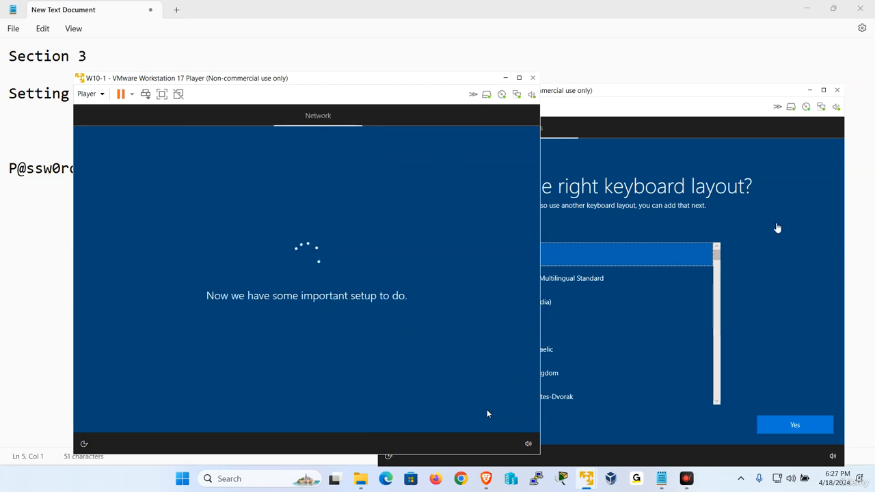
click(776, 227)
click(792, 430)
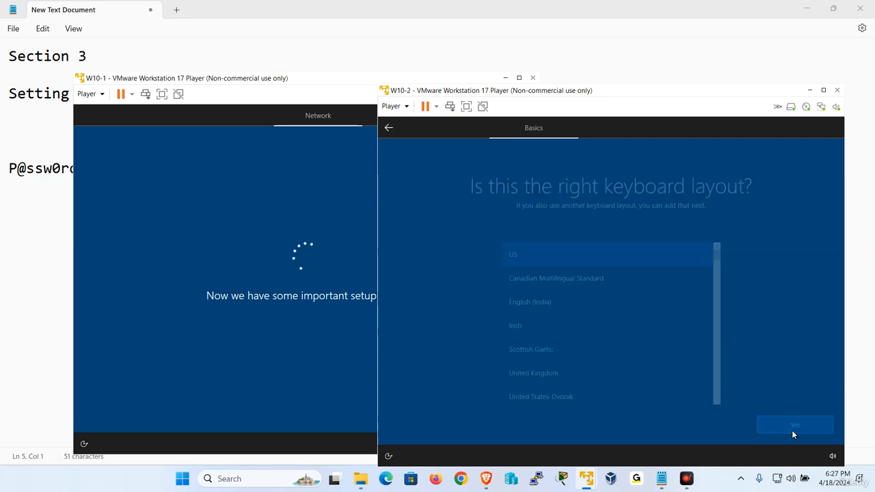
Skip W10-2's second keyboard layout and bring W10-1 forward while both VMs set up networking.
click(792, 430)
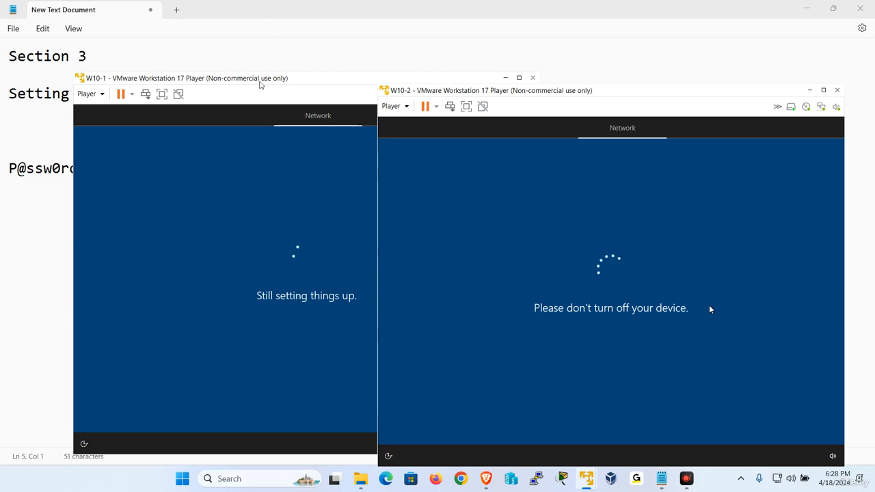
click(260, 81)
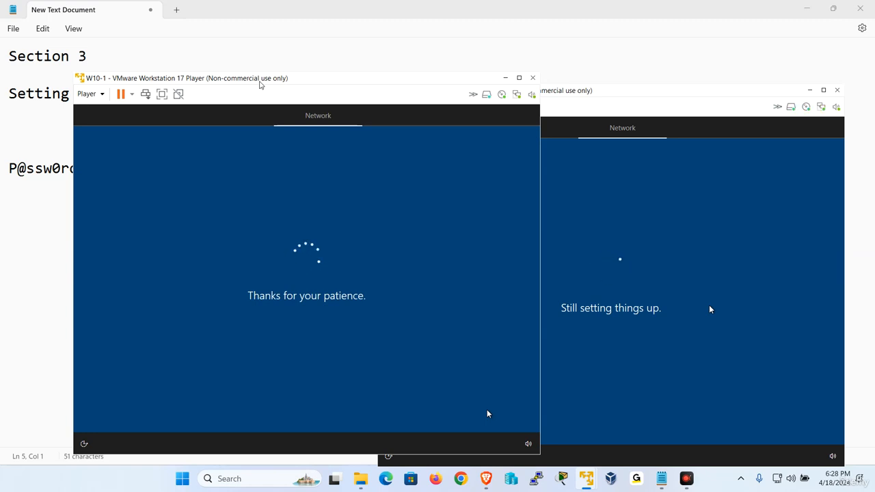
click(260, 70)
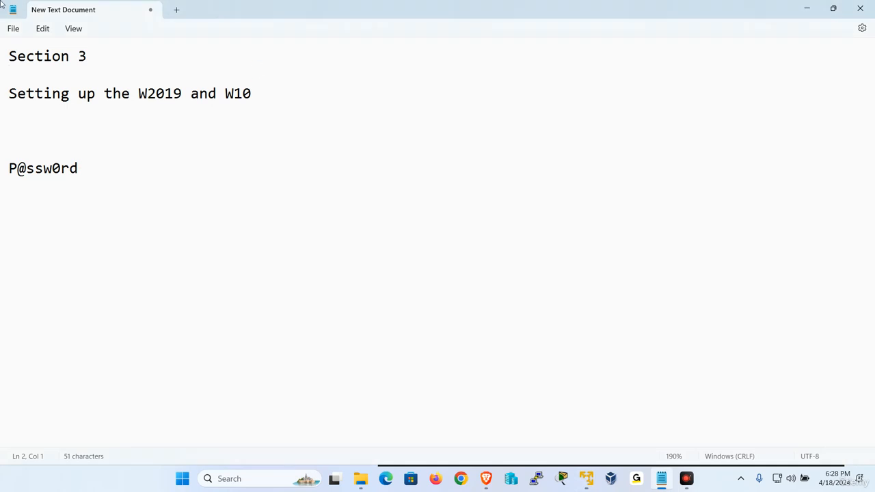
drag(253, 98, 225, 96)
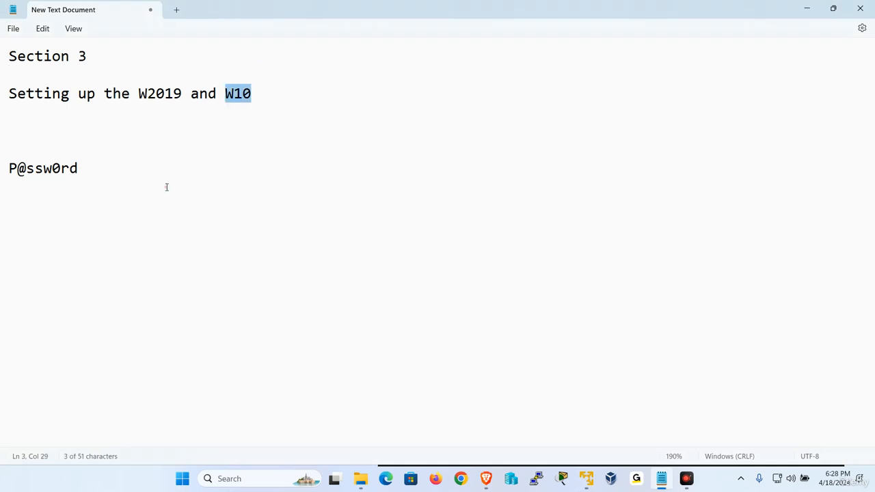
click(258, 91)
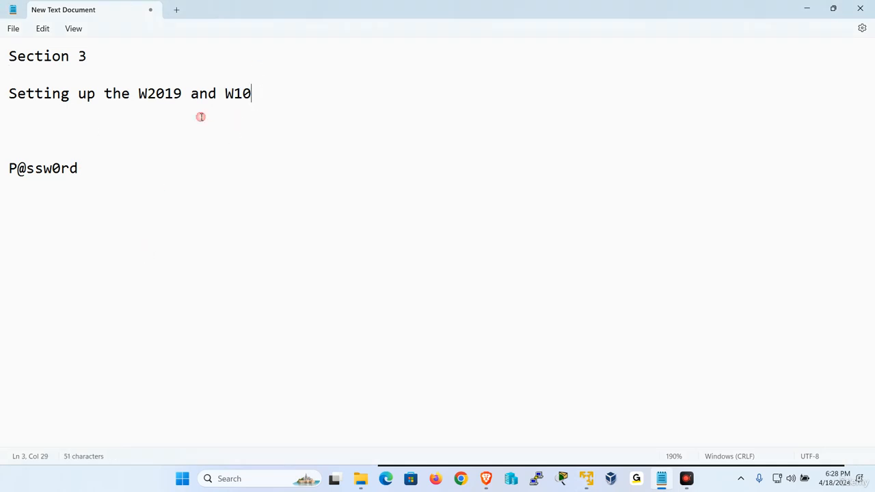
drag(184, 96, 137, 96)
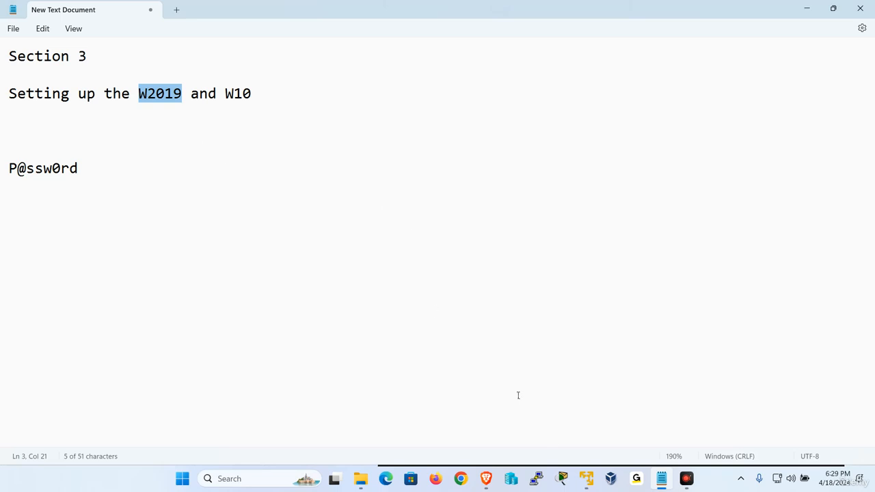
click(585, 482)
click(543, 407)
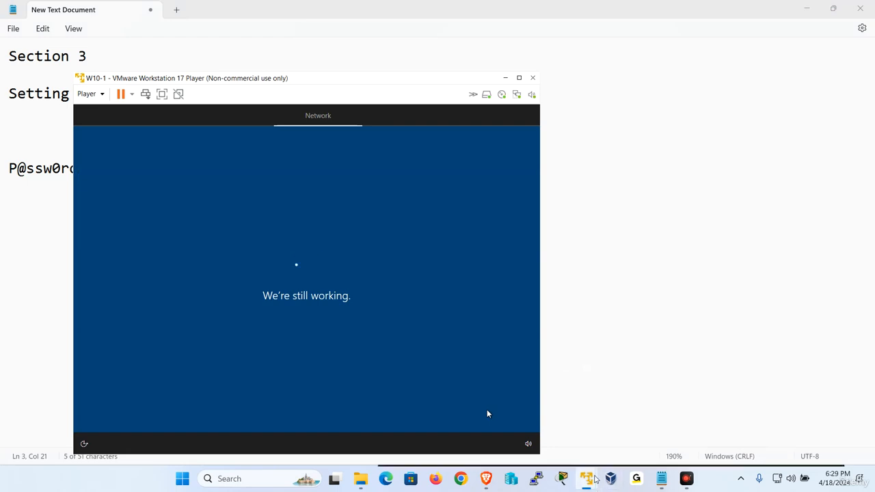
Place the W10-1 window on the left and the W10-2 window beside it on the right.
click(587, 479)
click(605, 411)
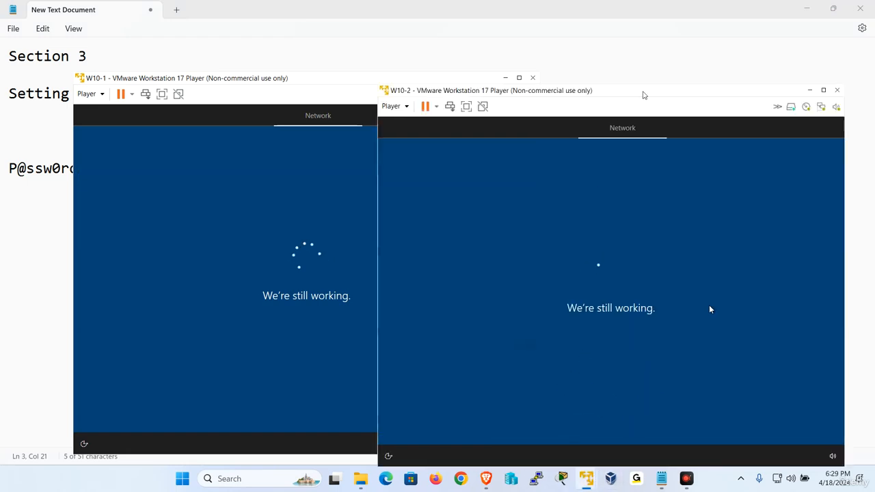
drag(645, 92, 673, 79)
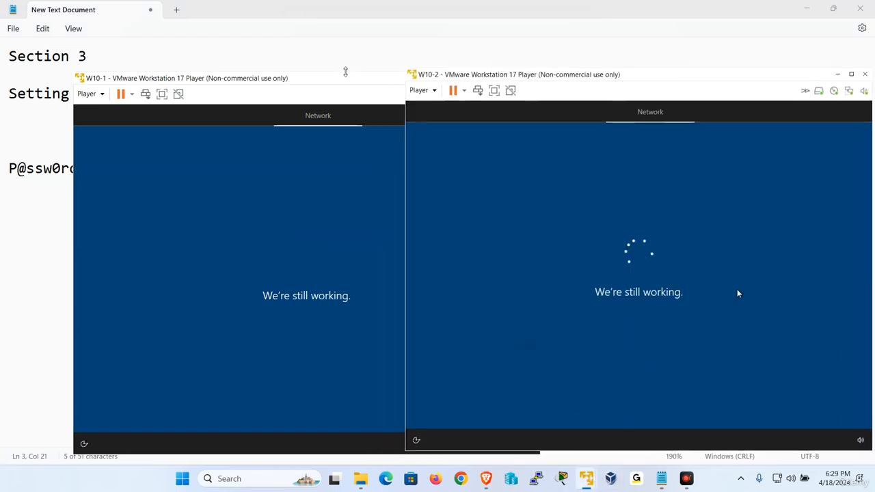
drag(346, 76, 266, 80)
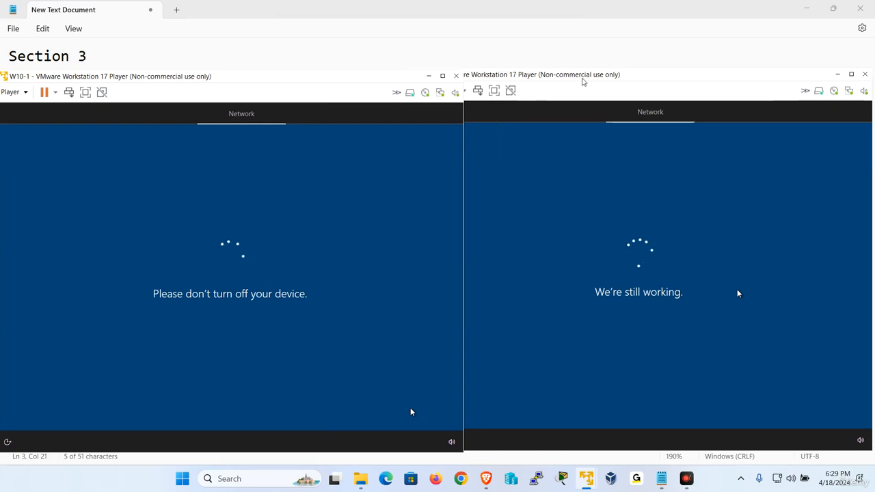
drag(584, 81, 597, 82)
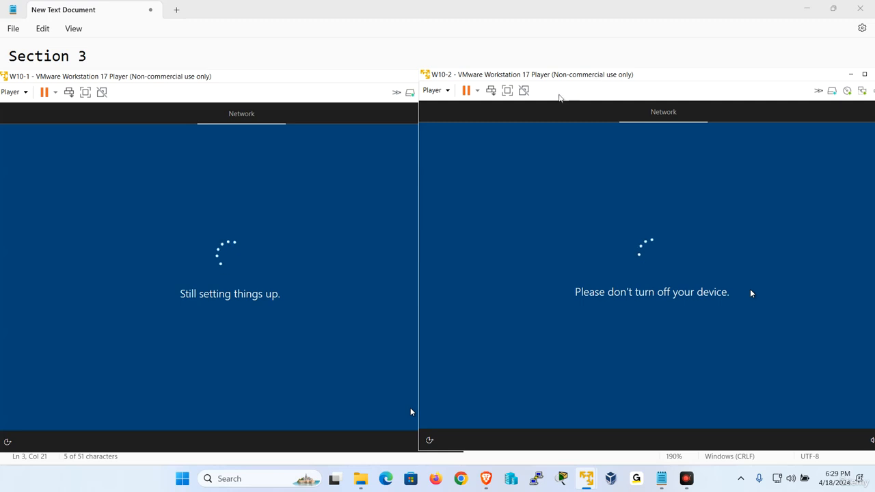
click(433, 90)
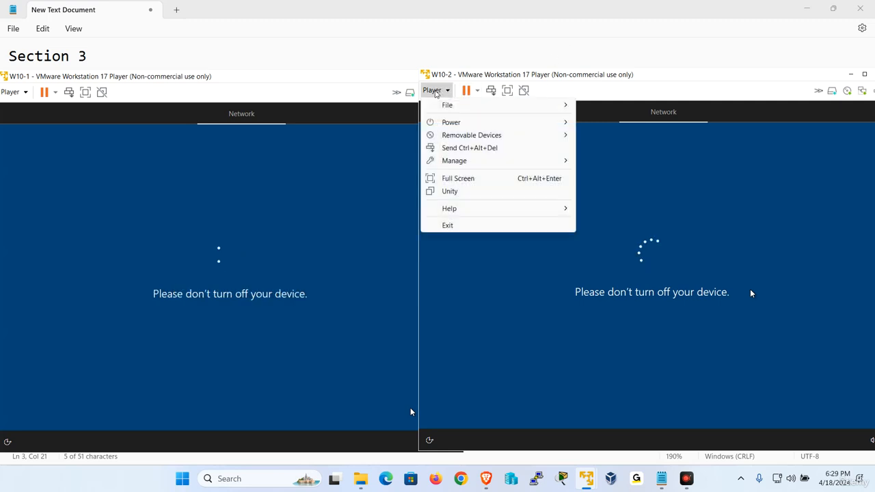
mouse_move(498, 167)
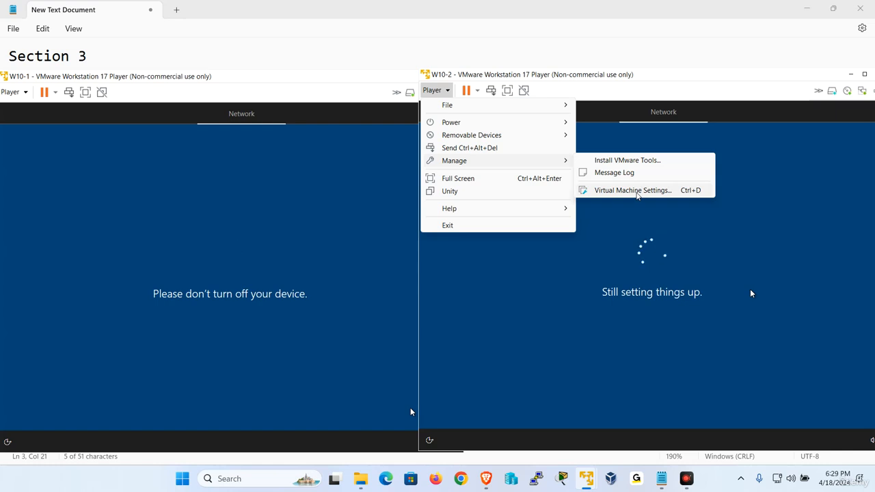
click(637, 193)
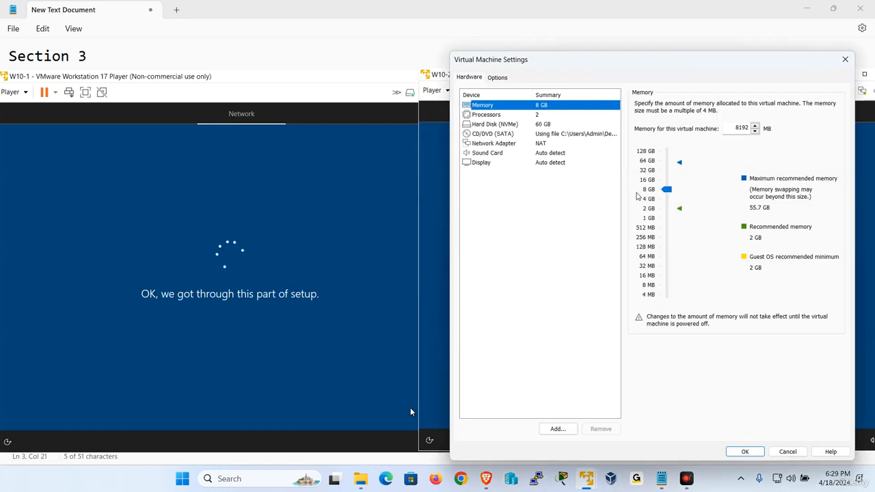
click(511, 146)
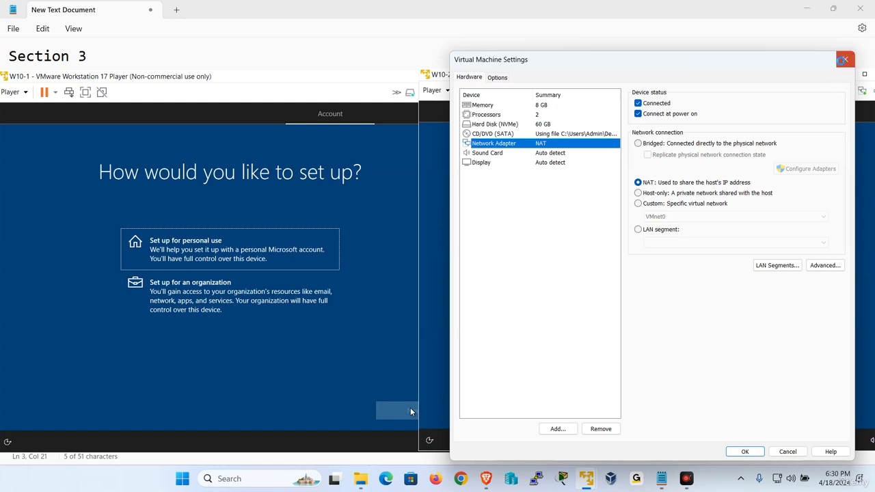
click(845, 60)
Choose 'Set up for an organization' and continue on both W10-1 and W10-2.
click(413, 411)
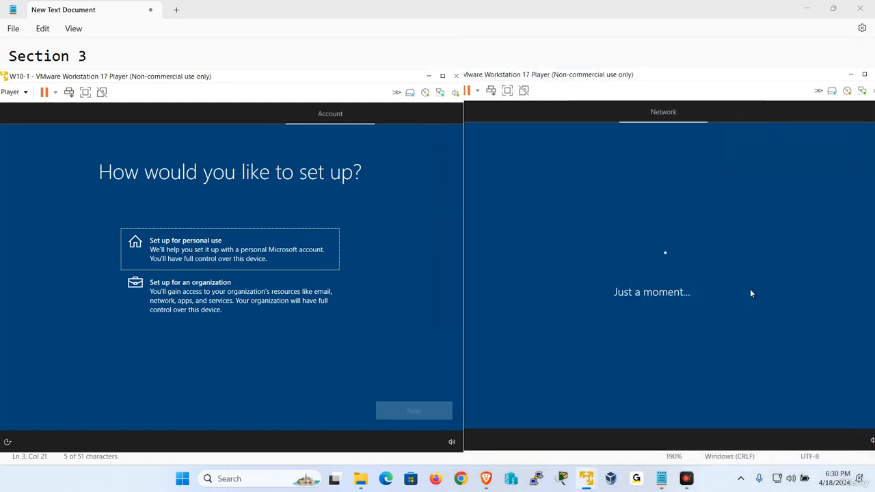
click(196, 278)
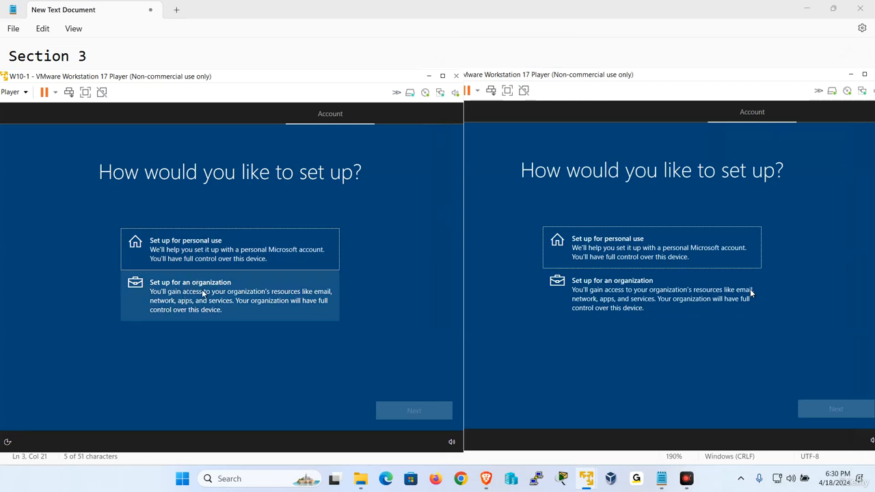
click(416, 410)
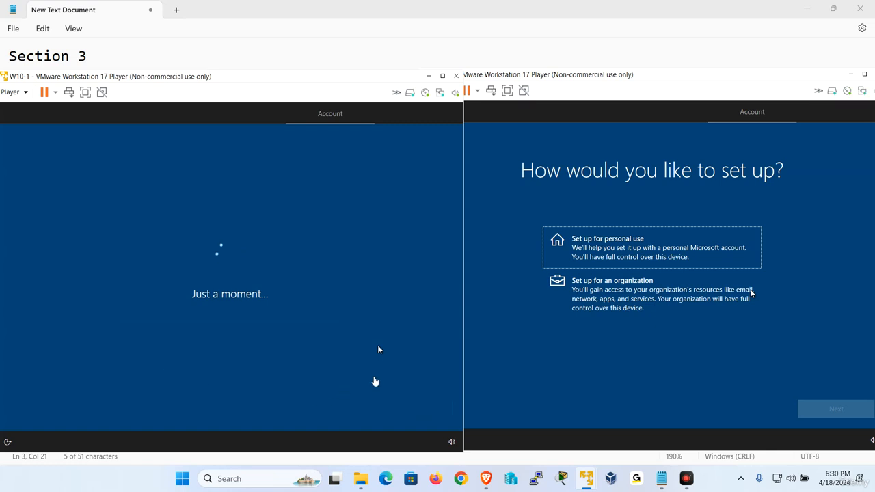
click(833, 346)
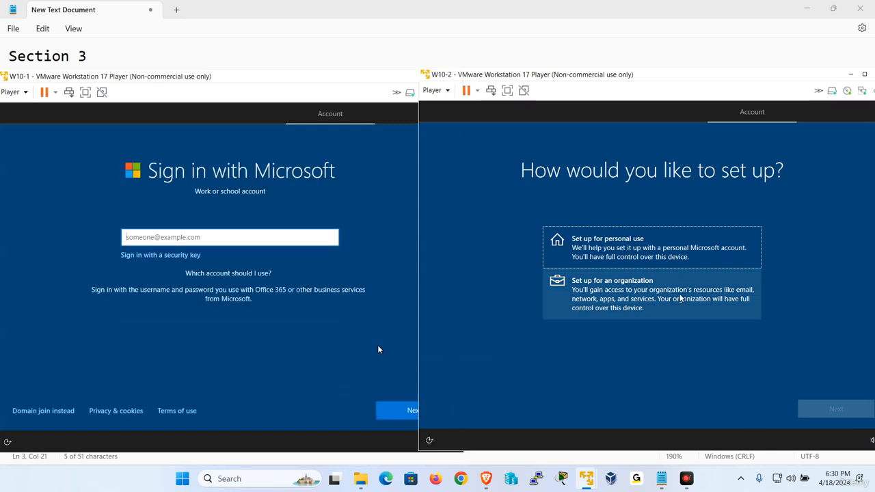
click(718, 292)
click(834, 409)
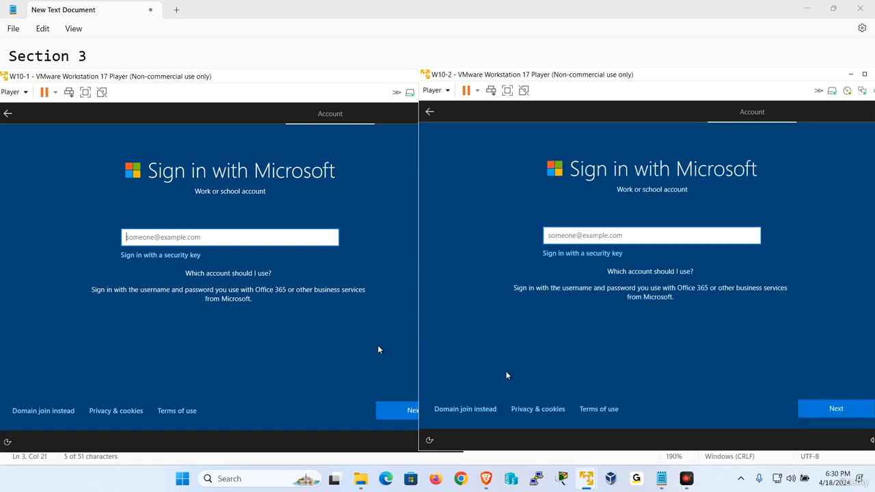
Switch W10-2 to a local account named 'admin' via Domain join and set and confirm its password.
click(484, 415)
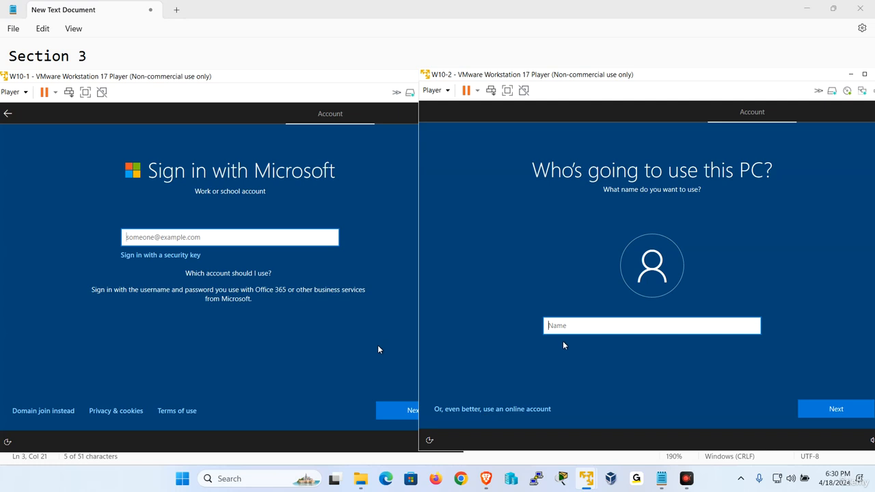
text(admin)
key(Return)
text(1)
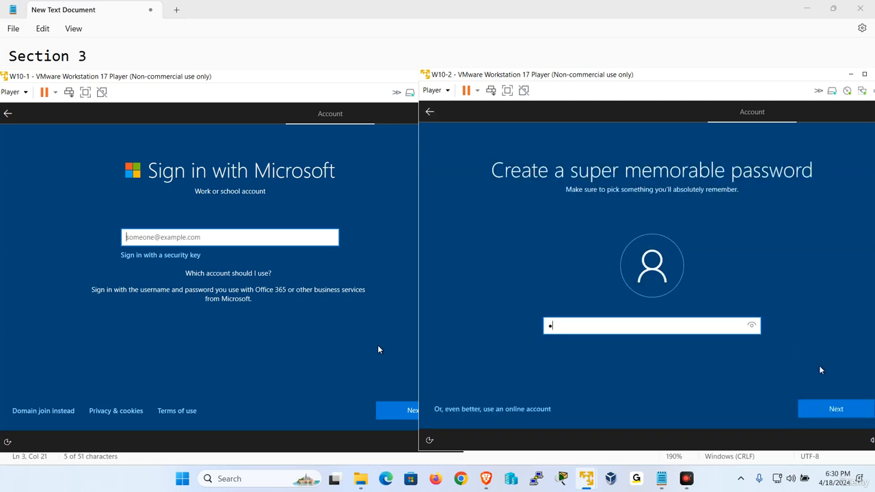
click(841, 407)
text(1)
click(842, 407)
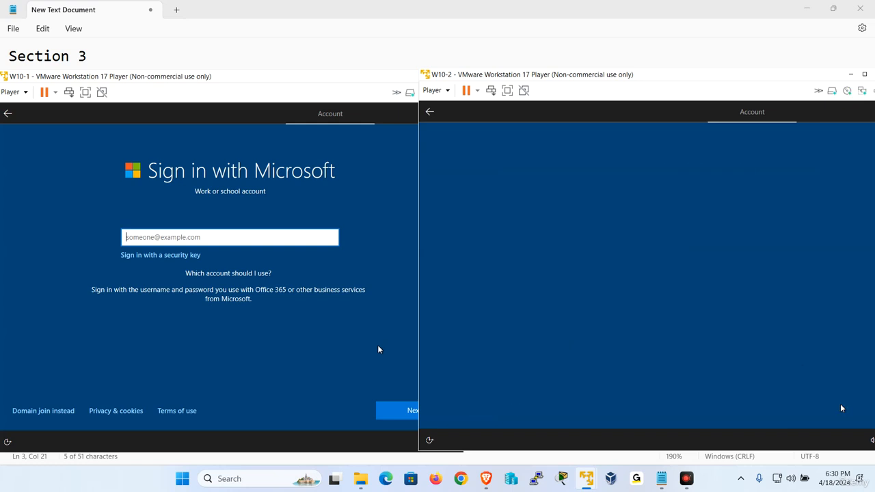
Answer W10-2's first two security questions: birth city and childhood nickname.
click(686, 338)
click(670, 355)
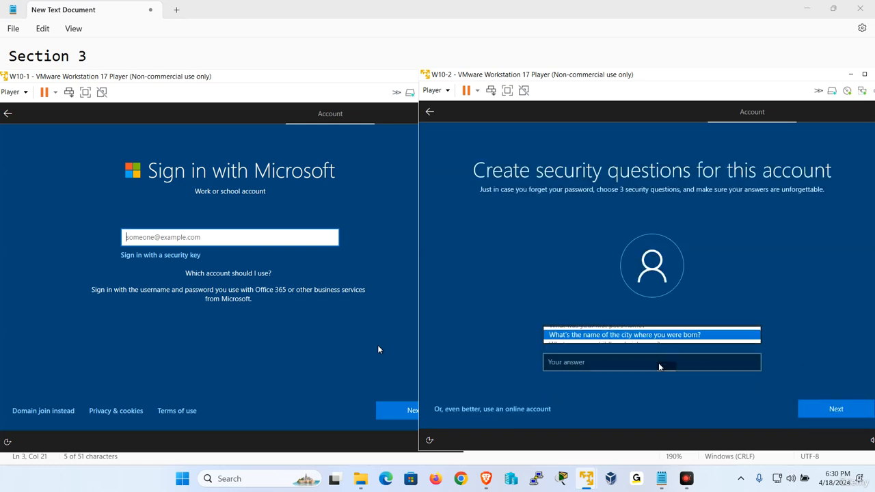
click(660, 362)
text(1111)
click(833, 408)
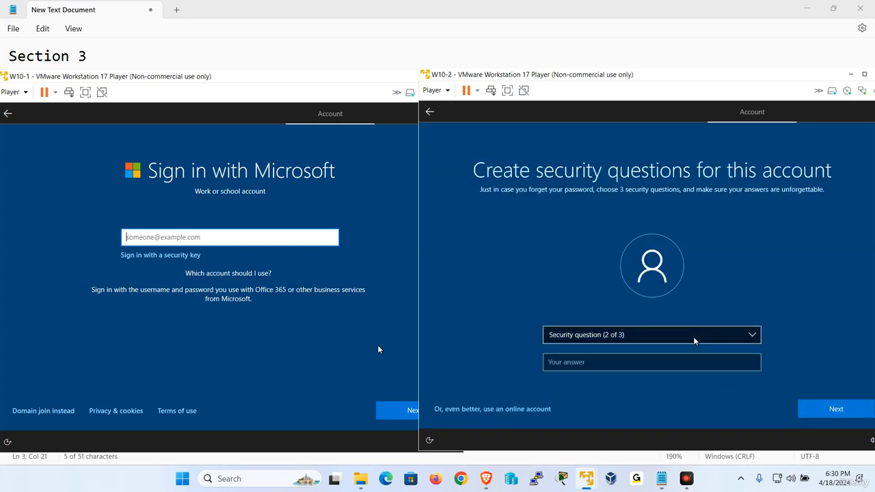
click(694, 340)
click(677, 353)
click(675, 361)
text(1)
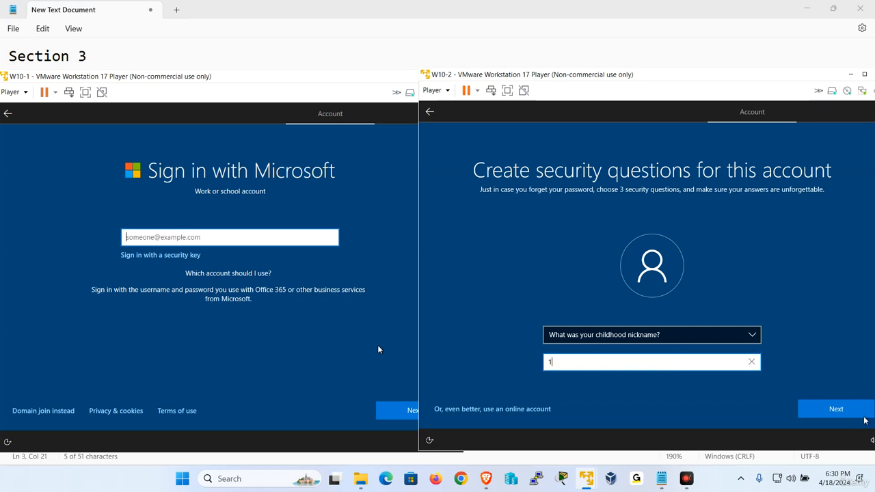
text(111)
click(863, 413)
Answer W10-2's third security question about the oldest cousin's first name, then focus W10-1.
click(621, 337)
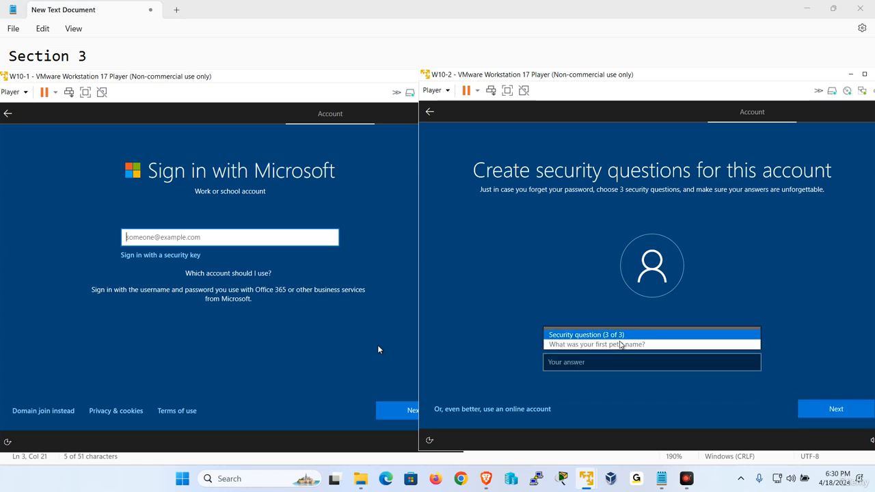
click(620, 362)
click(616, 363)
text(11)
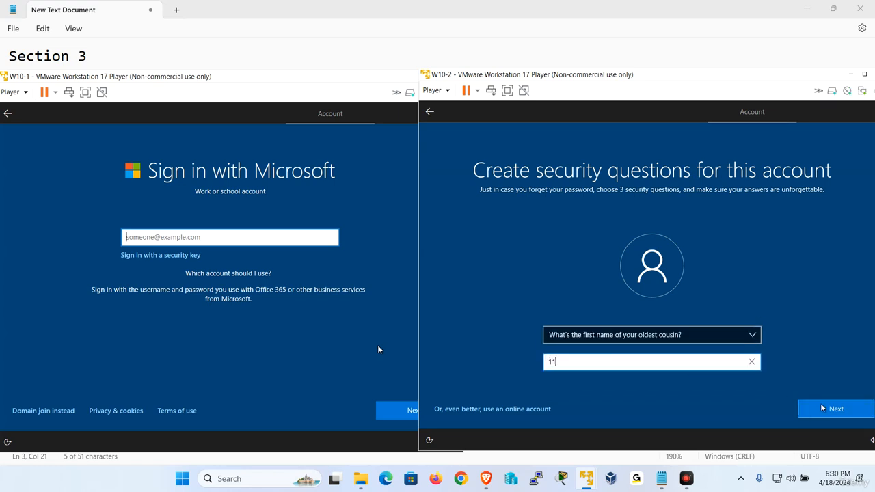
text(11)
click(824, 409)
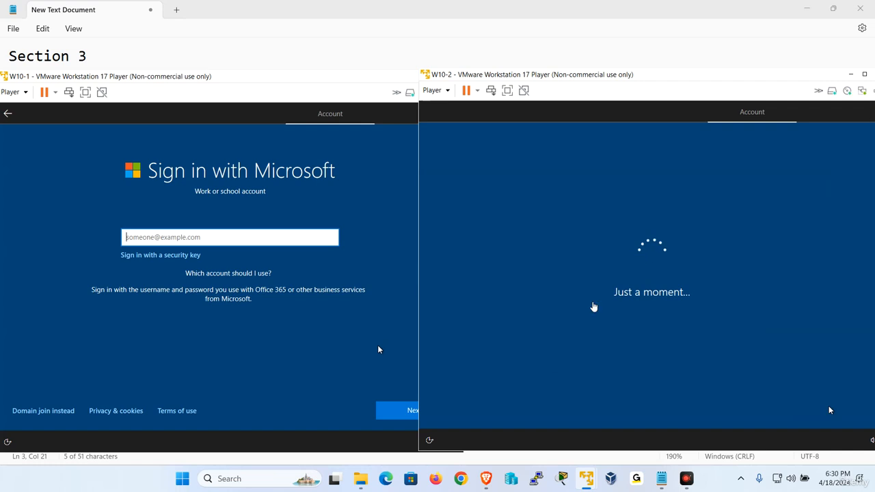
click(212, 338)
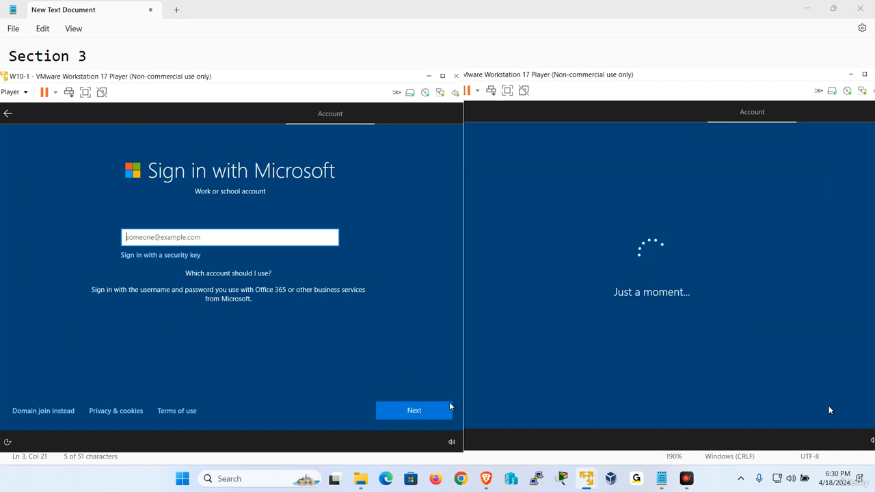
On W10-1, use Domain join to create a local account named 'admin'.
click(39, 411)
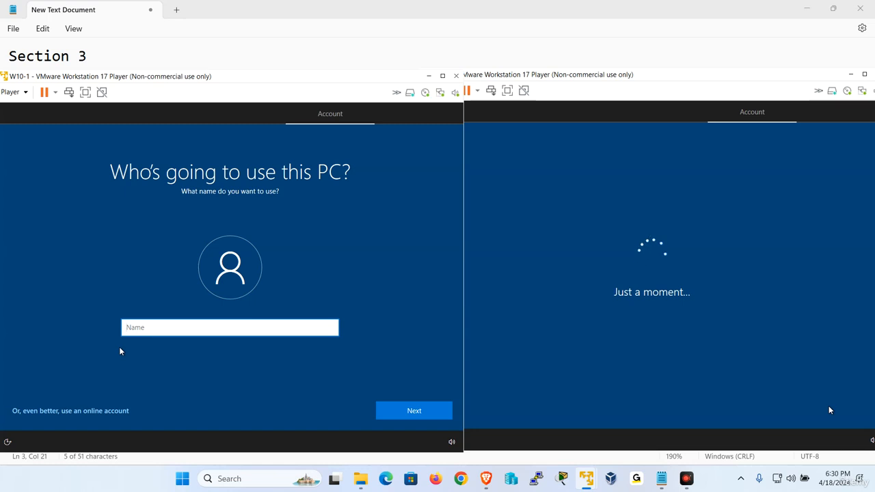
text(admin)
key(Return)
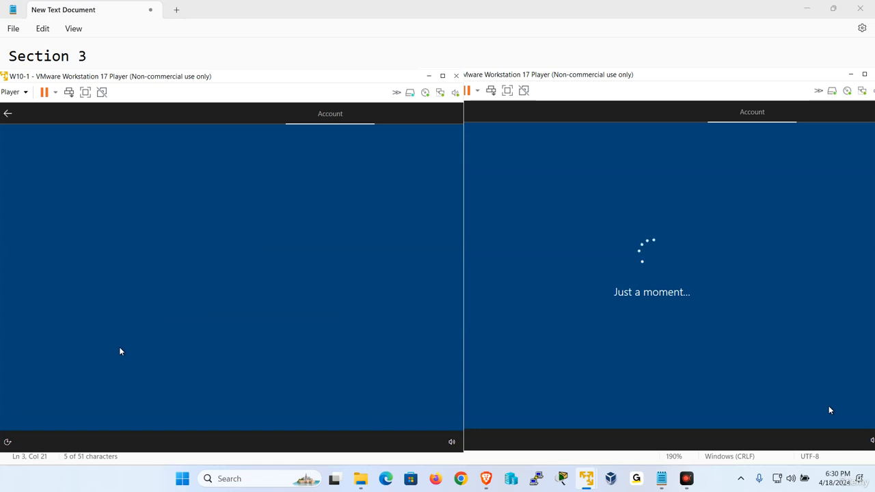
Set and confirm W10-1's password and answer the birth-city security question.
text(a)
key(Return)
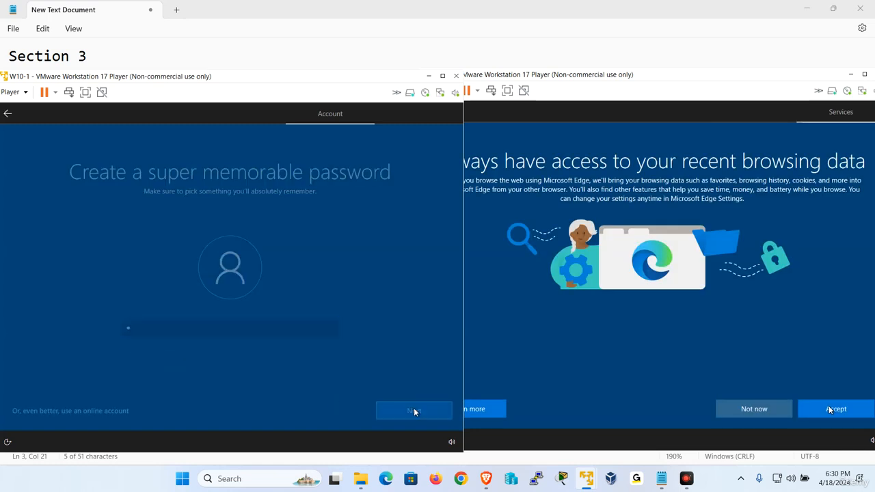
text(a)
key(Return)
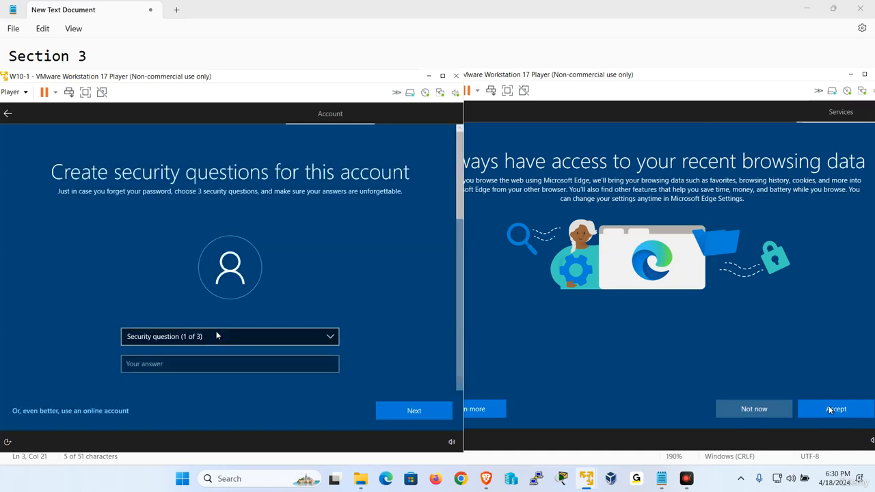
click(219, 335)
click(209, 356)
click(209, 362)
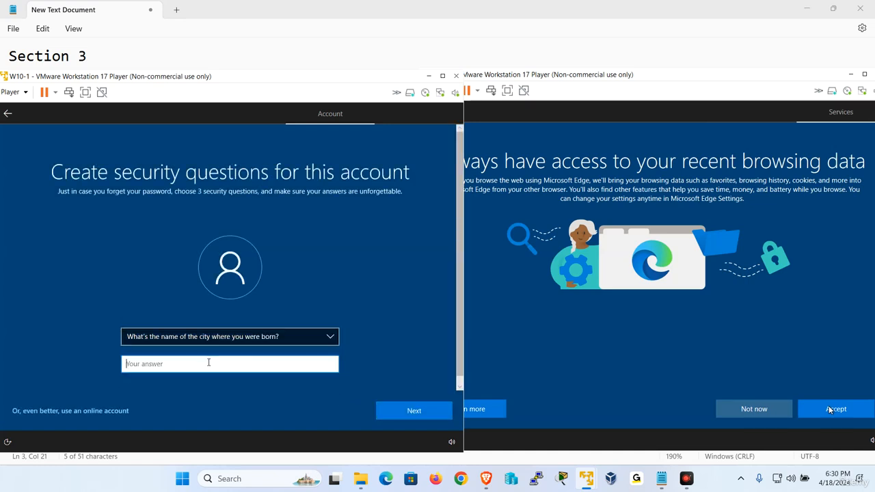
text(1111)
click(388, 413)
Answer W10-1's parents-met-city and childhood-nickname security questions.
click(228, 342)
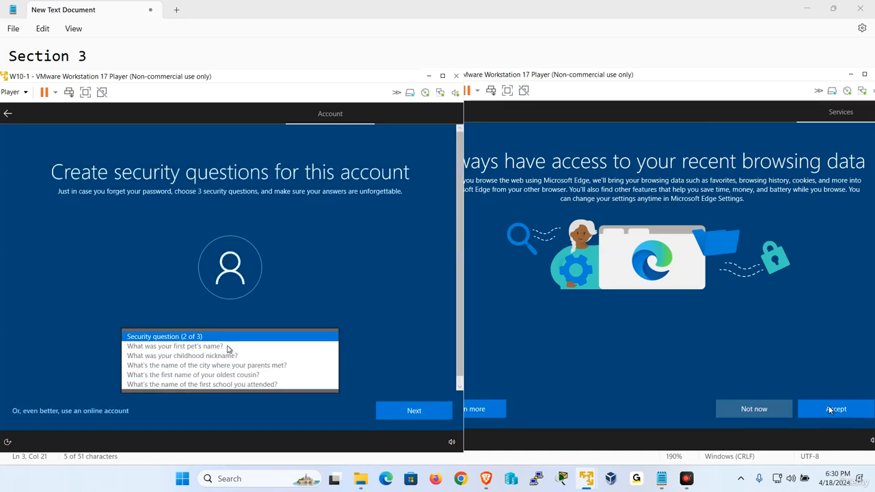
click(230, 365)
click(226, 365)
text(1111)
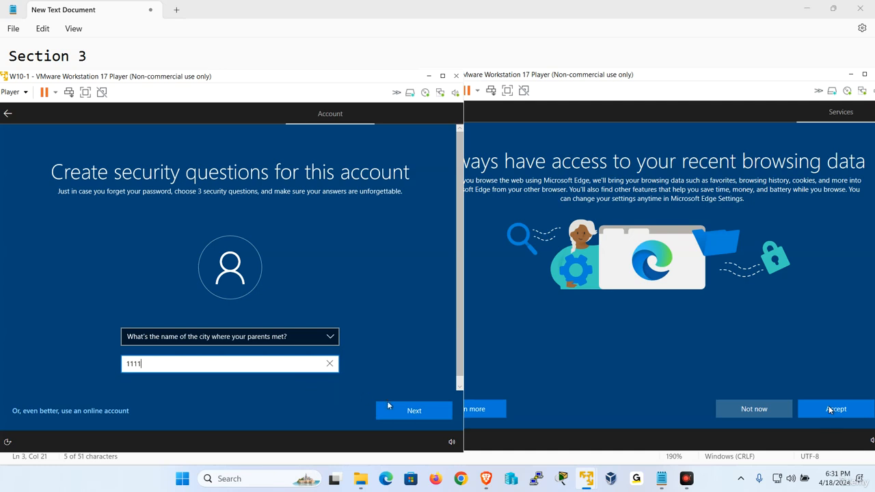
key(Return)
click(242, 342)
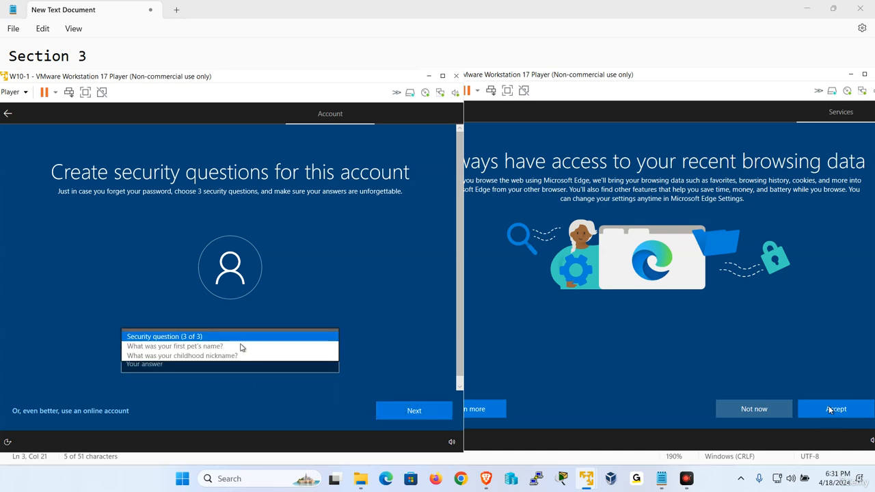
click(230, 354)
click(233, 366)
text(1111)
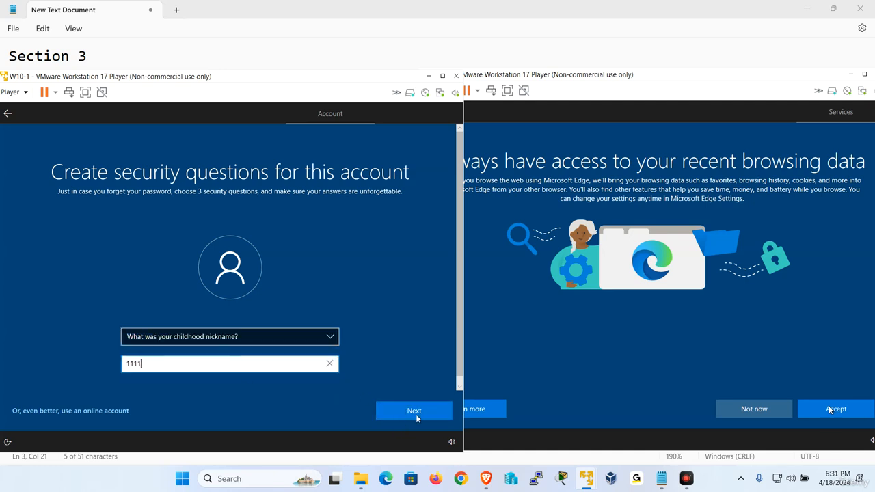
click(418, 416)
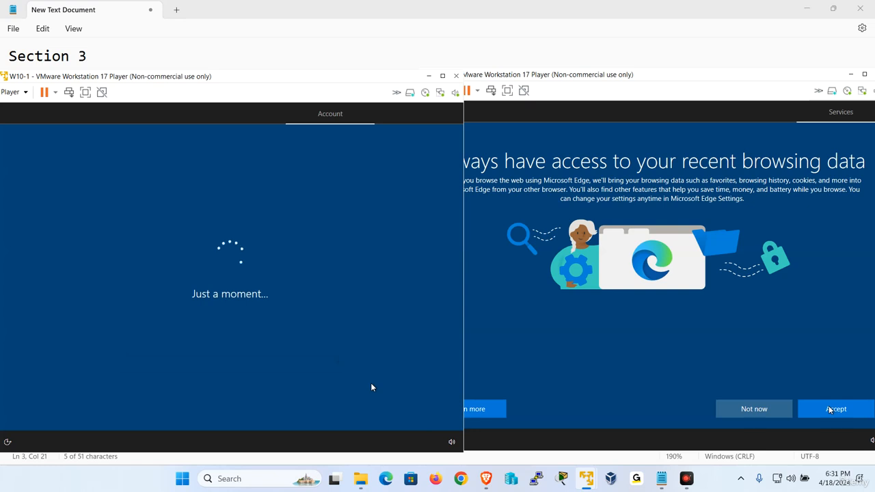
Decline Edge browsing-data sync on both VMs and accept W10-2's privacy settings.
click(653, 357)
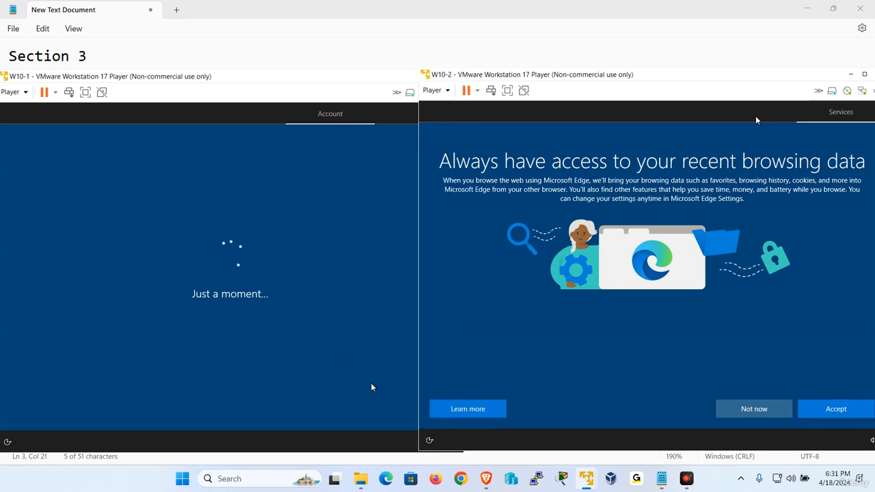
click(755, 410)
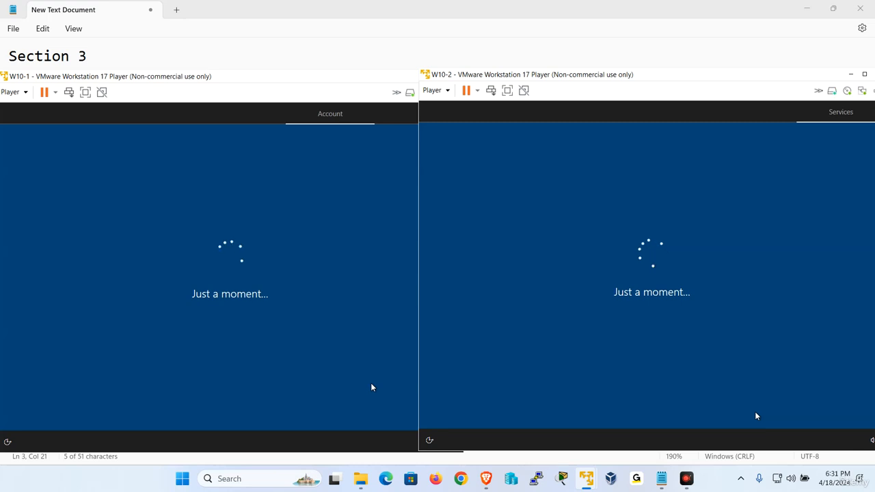
scroll(798, 323, down, 2)
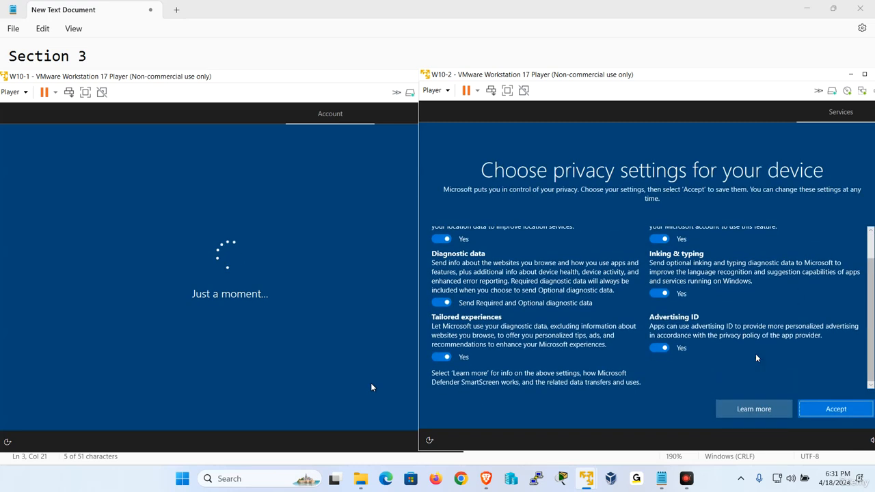
click(821, 410)
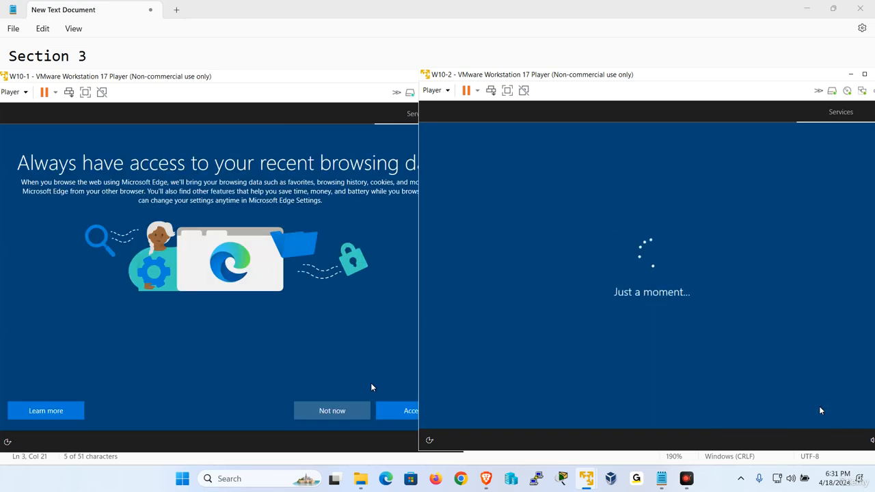
click(371, 387)
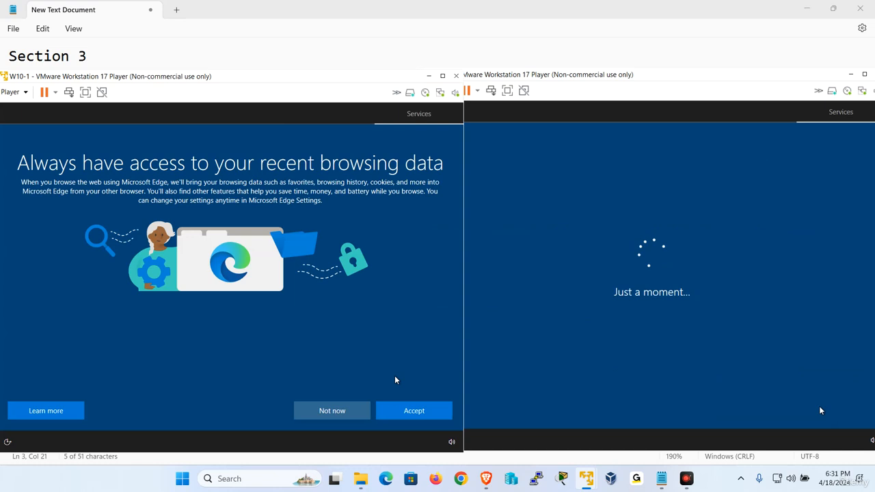
click(354, 417)
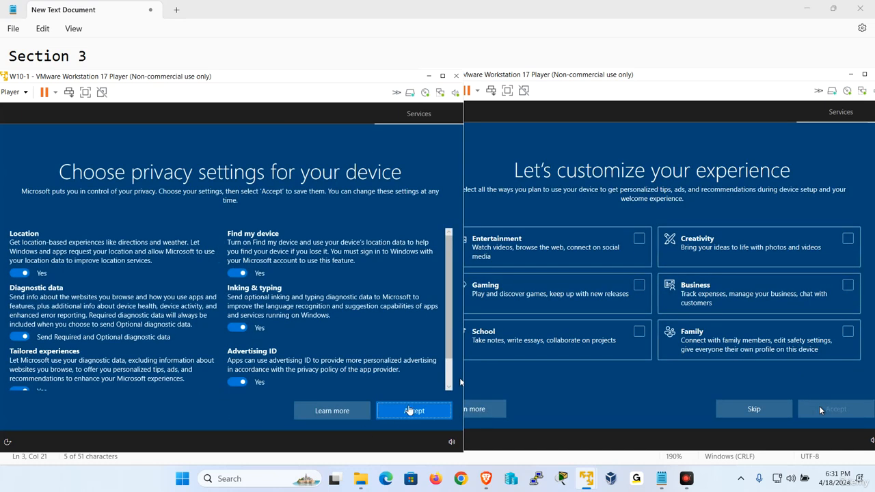
Skip experience customization on both VMs and accept W10-1's privacy settings.
click(533, 412)
click(754, 409)
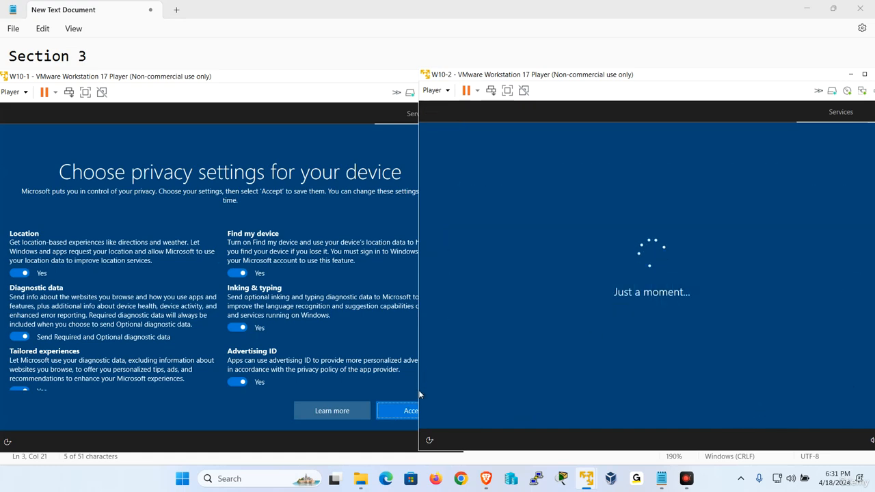
click(271, 409)
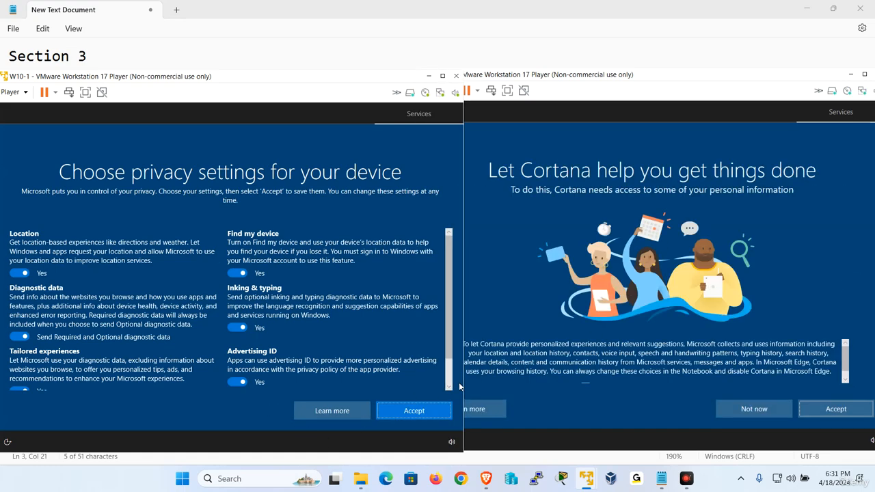
click(402, 409)
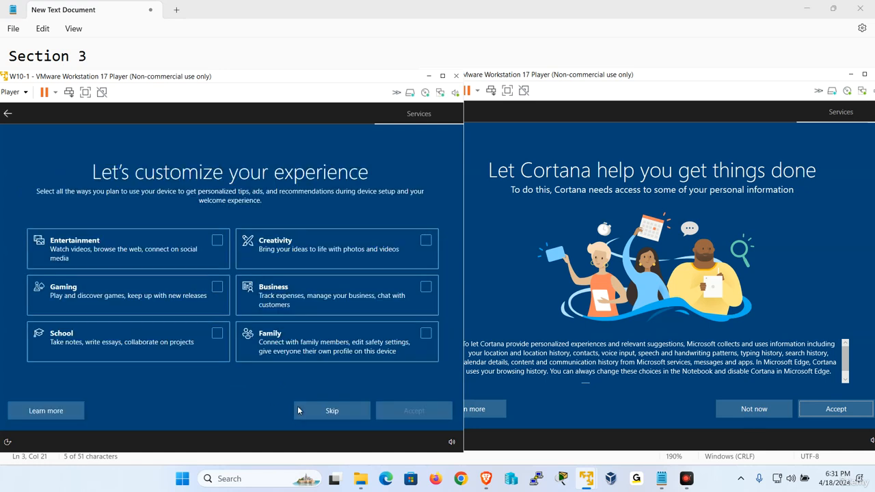
click(318, 416)
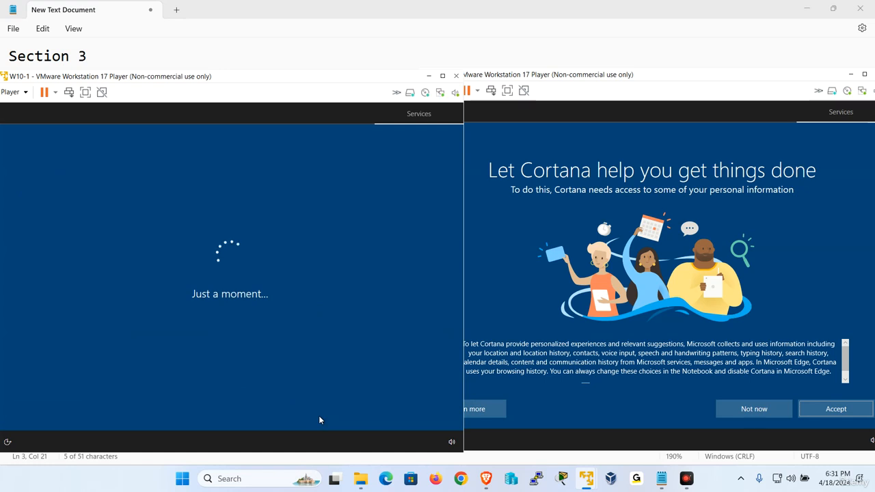
Decline Cortana on both W10-2 and W10-1.
click(696, 397)
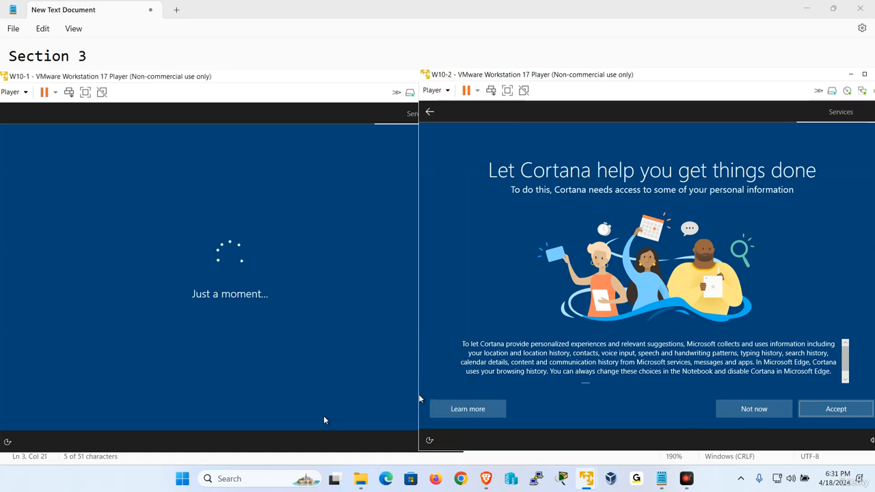
click(738, 410)
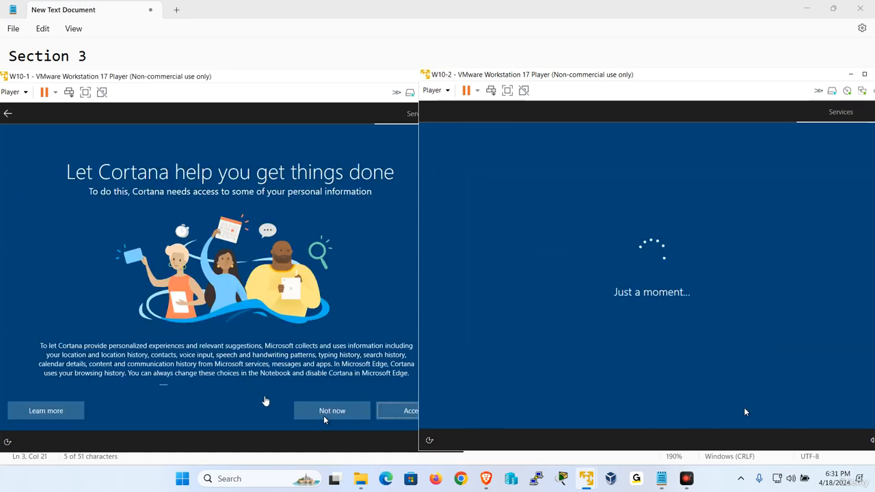
click(264, 400)
click(340, 412)
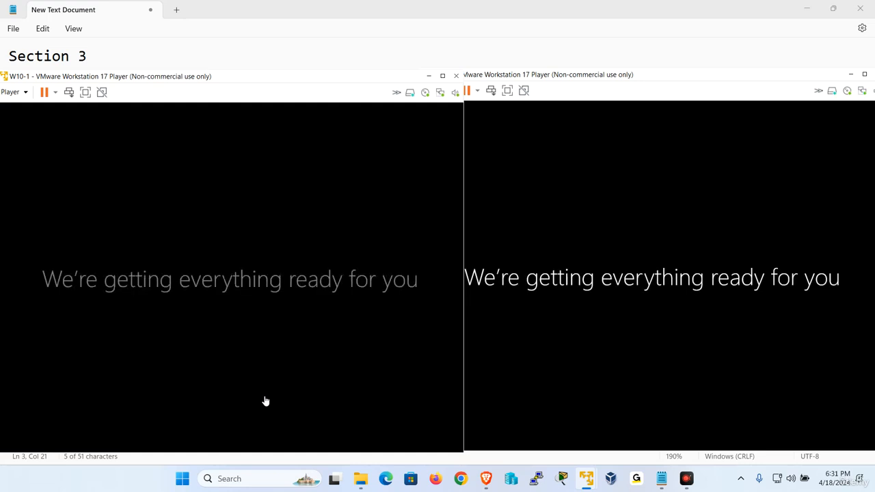
Choose Install VMware Tools from W10-2's Player > Manage menu.
drag(513, 78, 524, 80)
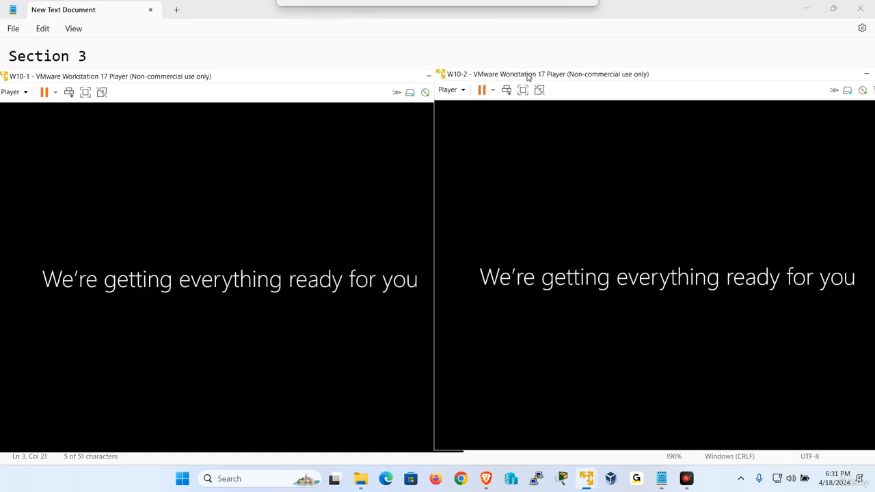
click(448, 95)
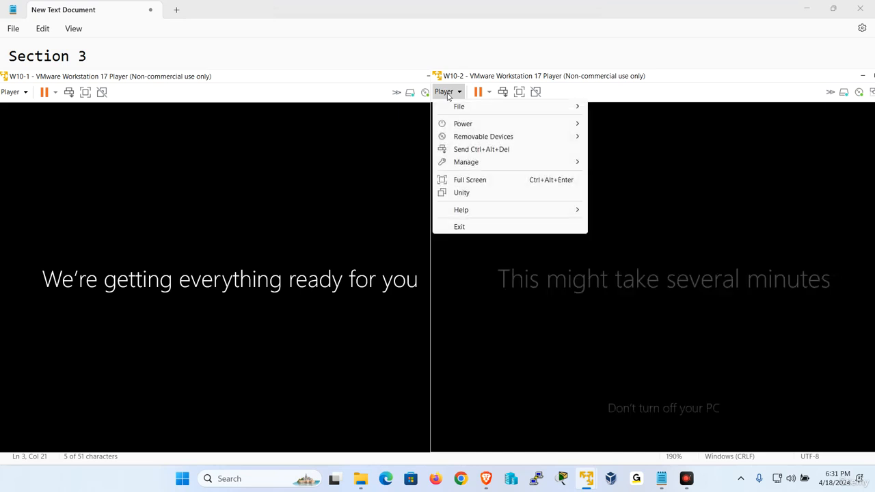
mouse_move(478, 162)
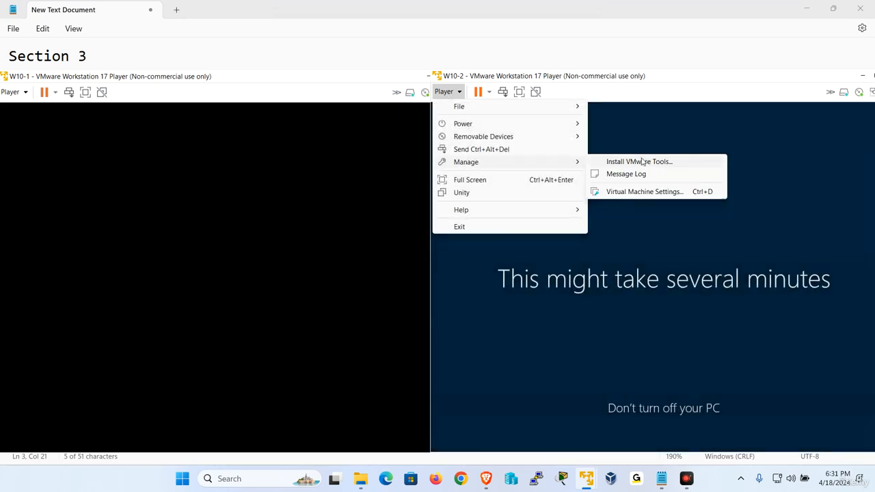
click(642, 161)
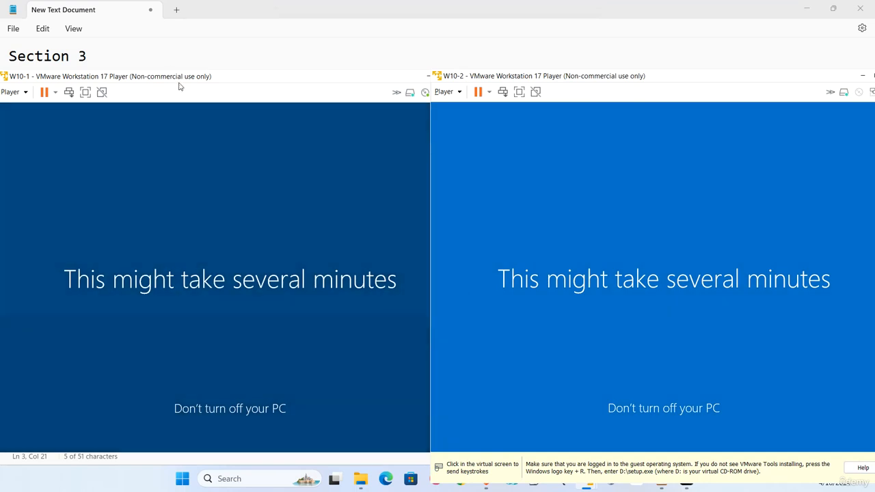
Choose Install VMware Tools from W10-1's Player > Manage menu.
drag(209, 78, 239, 78)
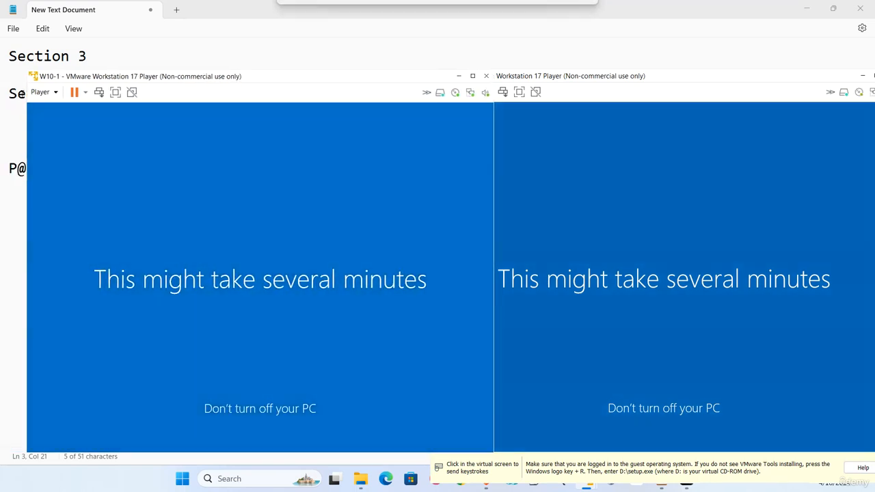
click(39, 91)
mouse_move(103, 164)
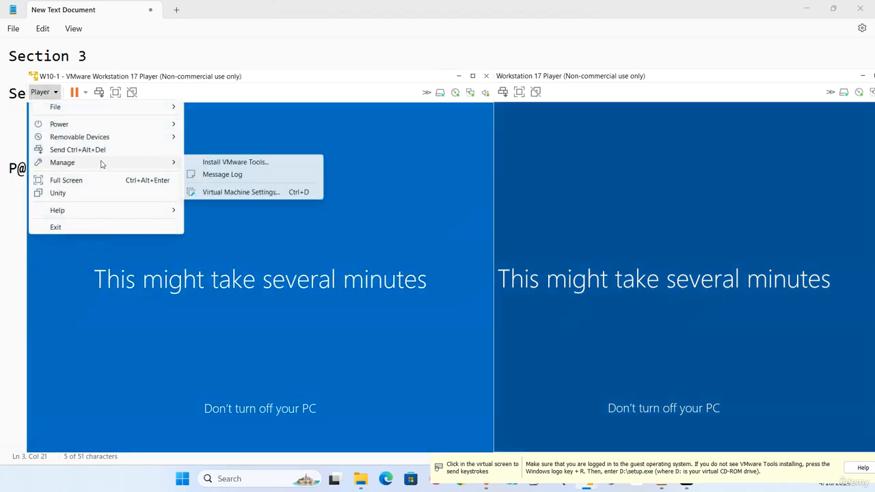
click(221, 164)
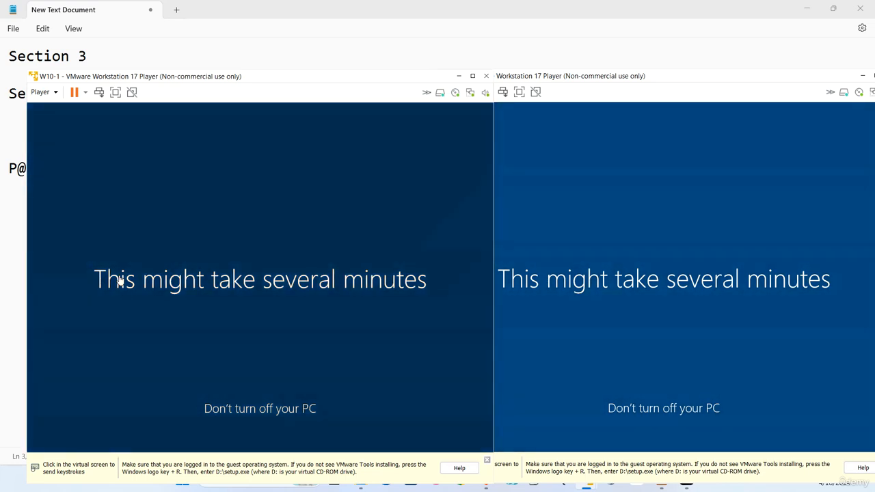
Bring W10-2 forward and switch it to full screen mode.
key(alt)
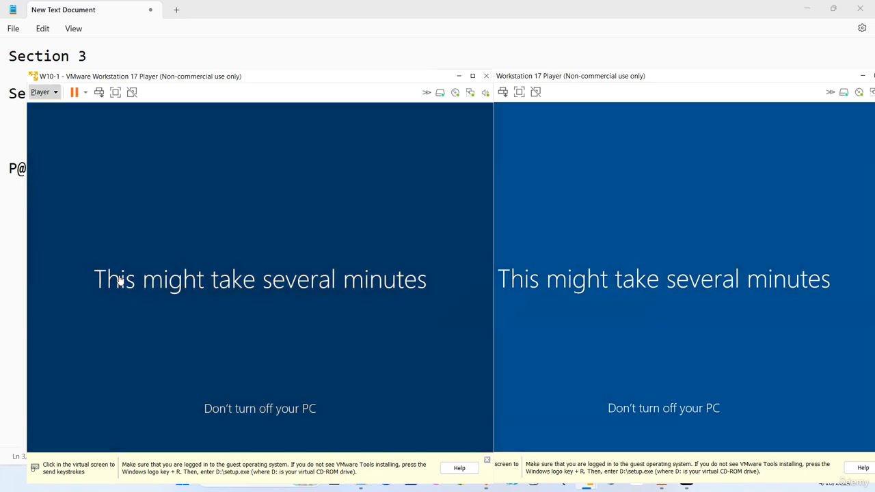
click(628, 80)
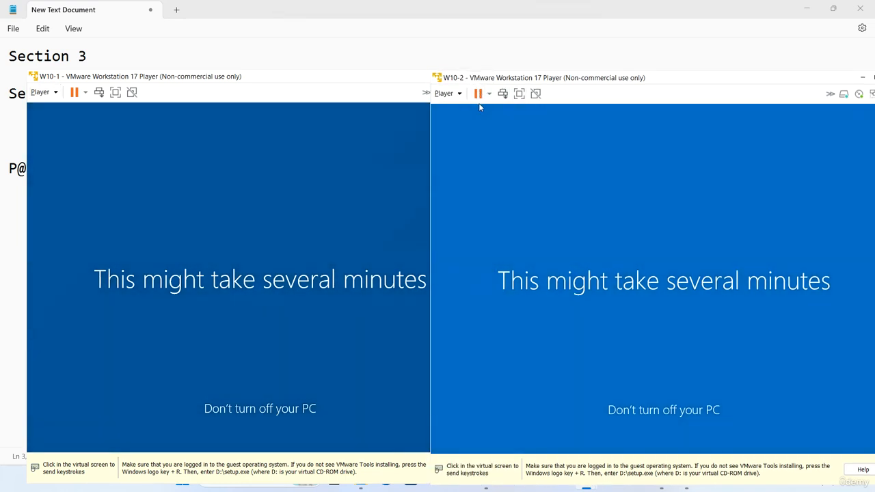
click(520, 100)
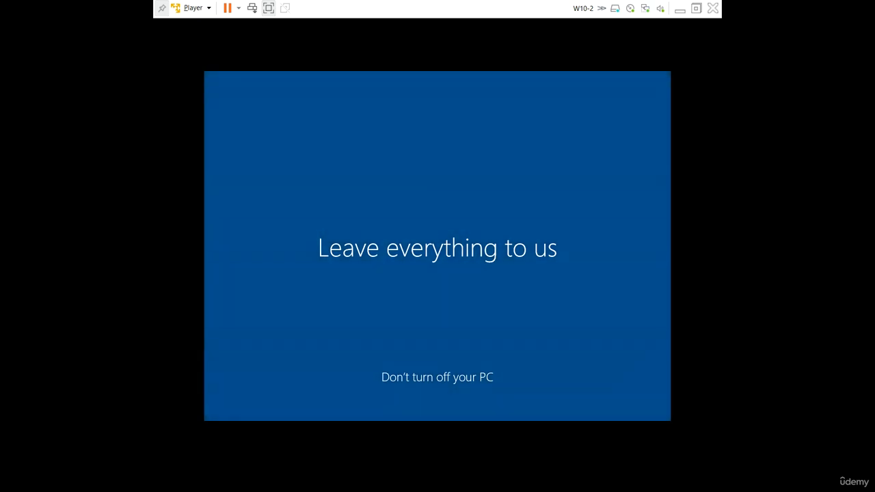
Exit W10-2's full screen, reposition it, browse its Power and Player menus, then focus W10-1.
click(696, 9)
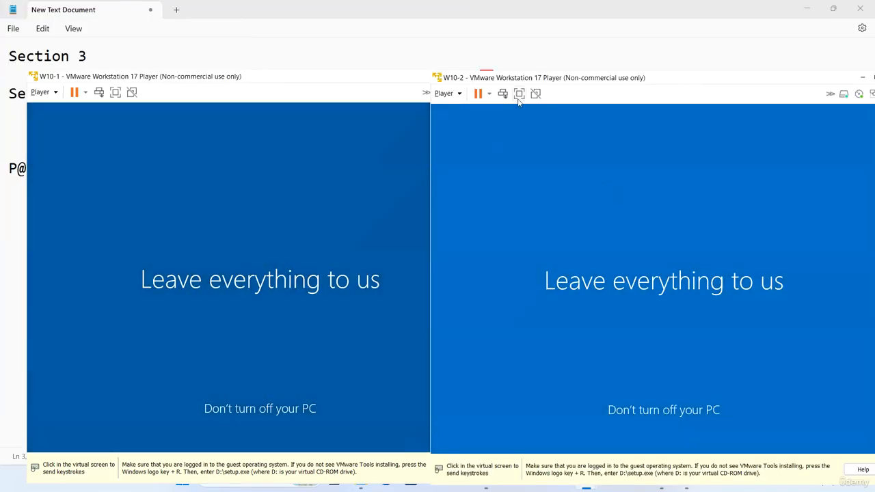
mouse_move(559, 81)
mouse_down()
mouse_move(579, 79)
mouse_move(573, 91)
mouse_up()
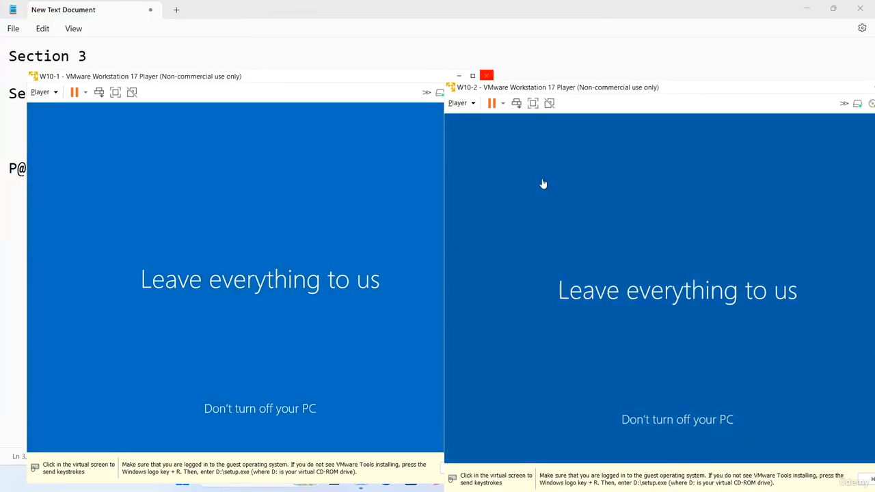
click(504, 104)
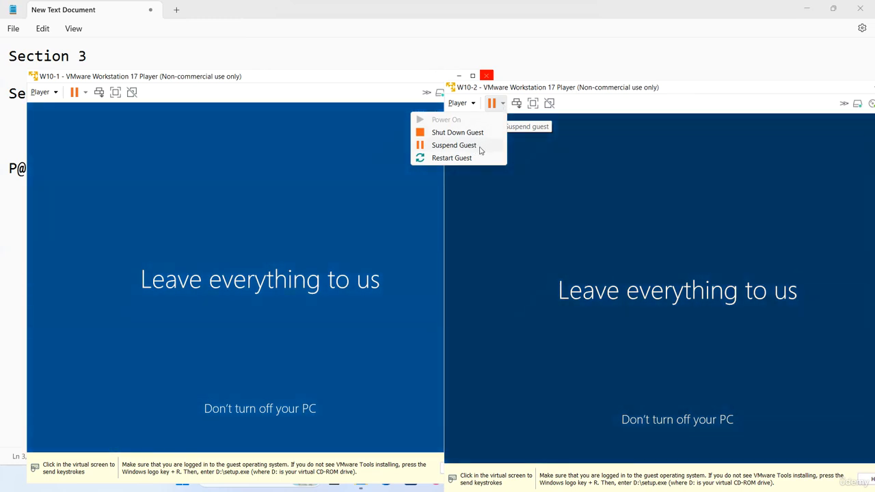
click(466, 107)
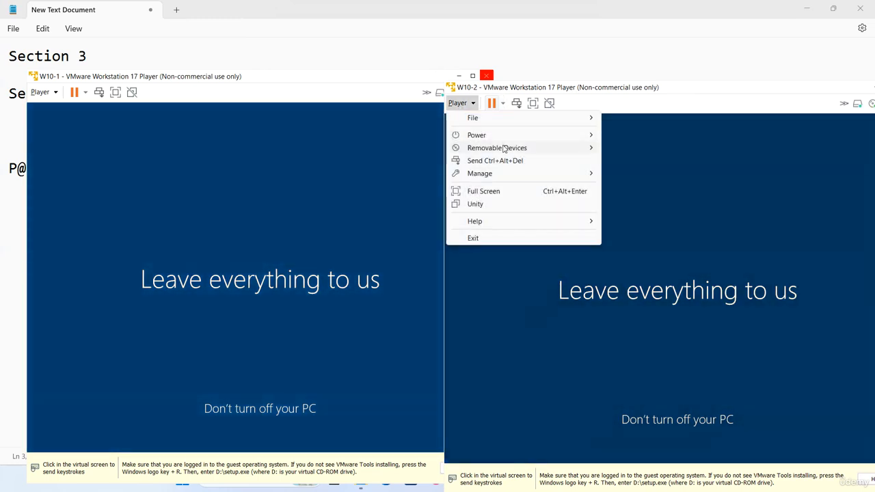
mouse_move(504, 140)
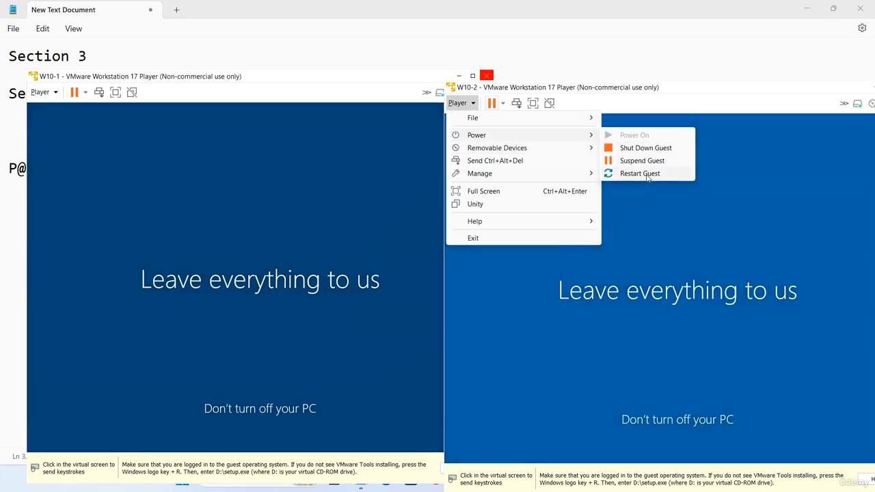
mouse_move(571, 148)
mouse_move(671, 149)
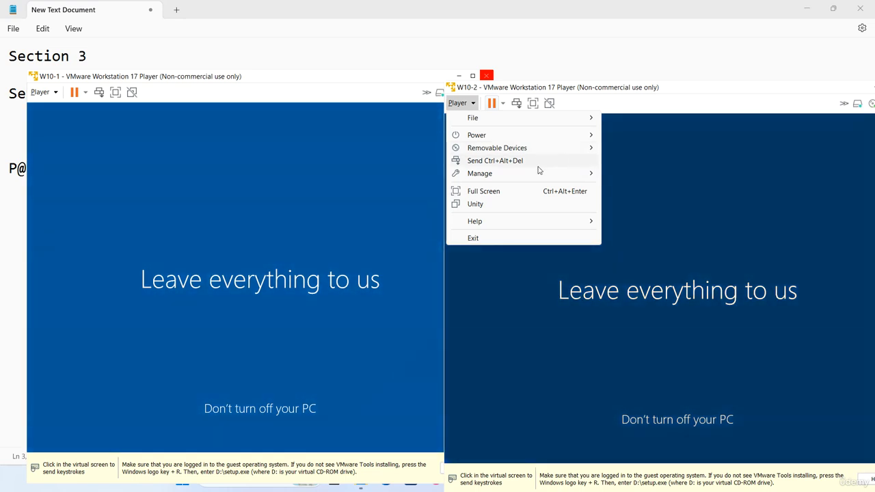
click(300, 77)
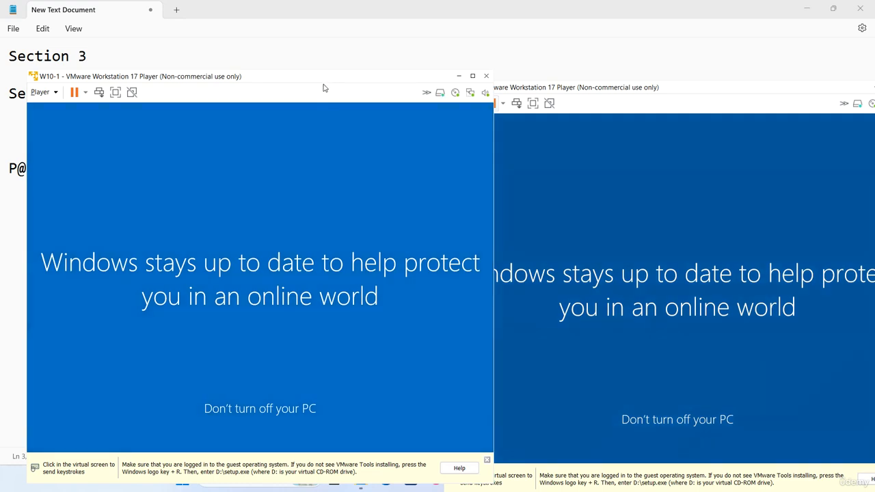
Reposition W10-1, then focus W10-2 and open File Explorer from its taskbar.
drag(326, 83, 308, 93)
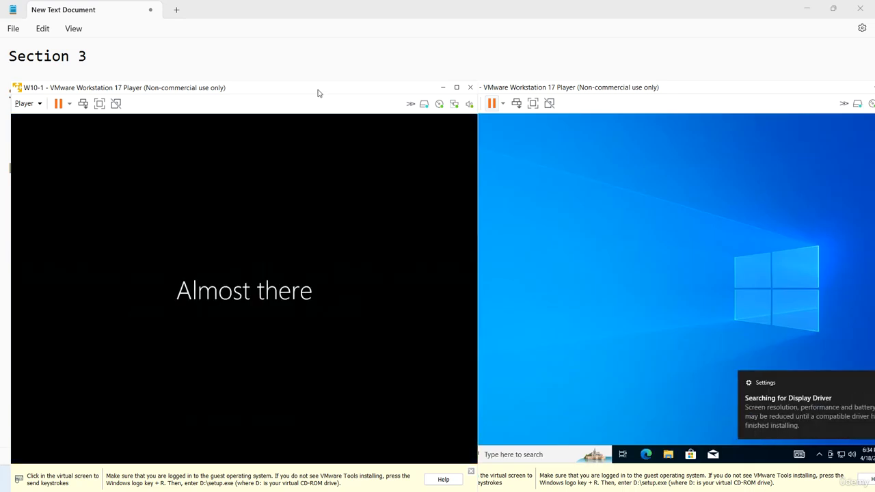
click(725, 185)
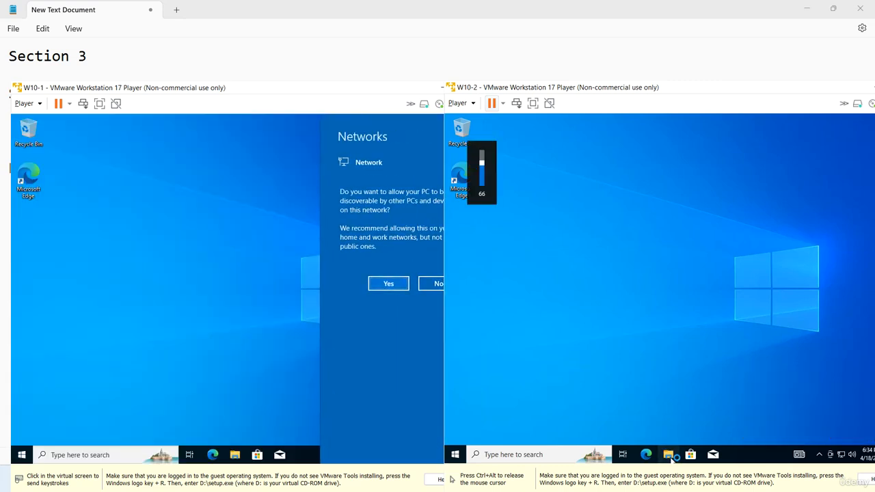
click(669, 455)
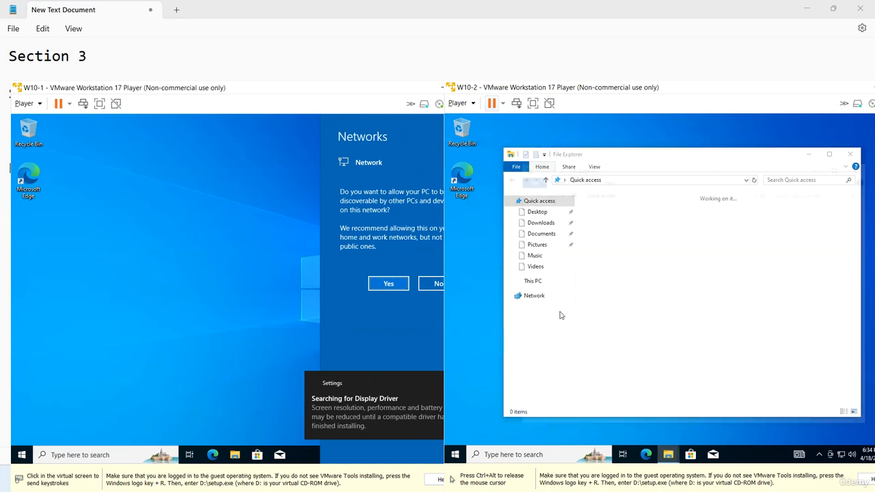
Run setup64 from W10-2's VMware Tools DVD Drive (D:) and approve the UAC prompt.
click(550, 292)
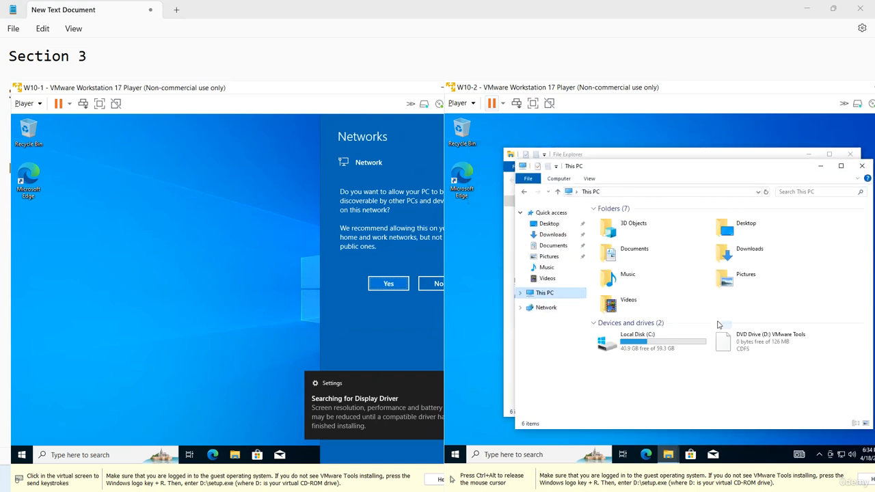
right_click(741, 340)
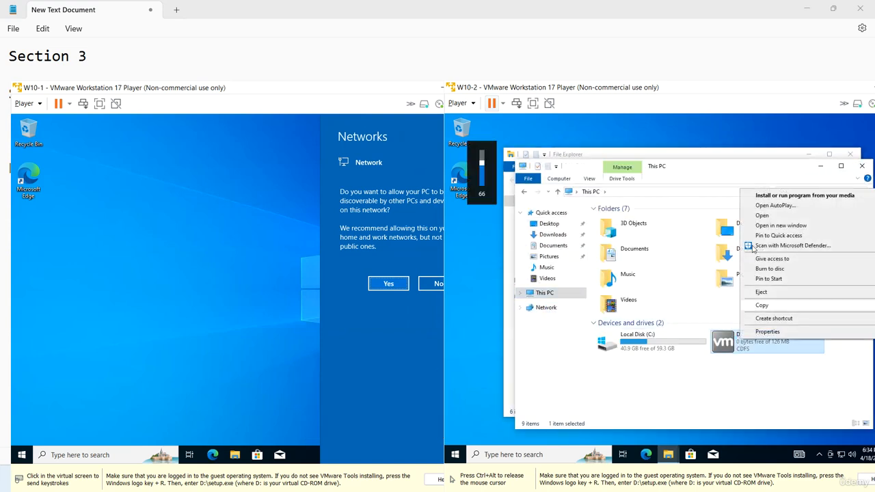
click(769, 216)
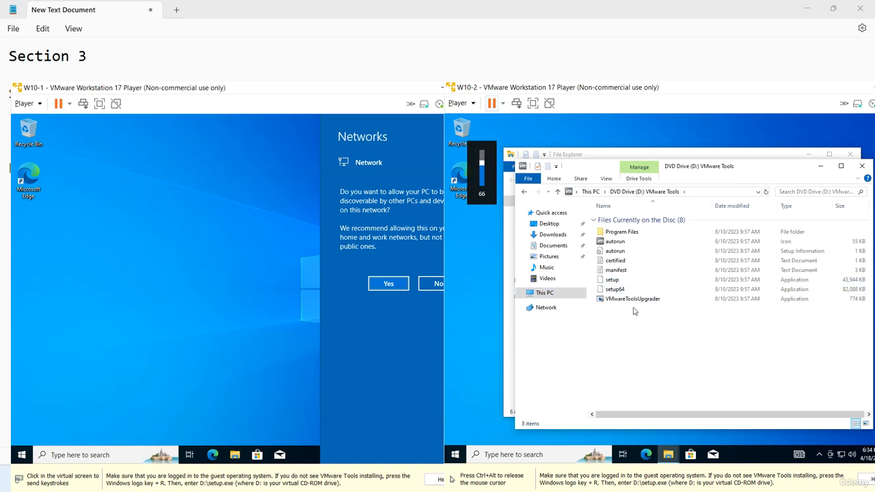
double_click(619, 292)
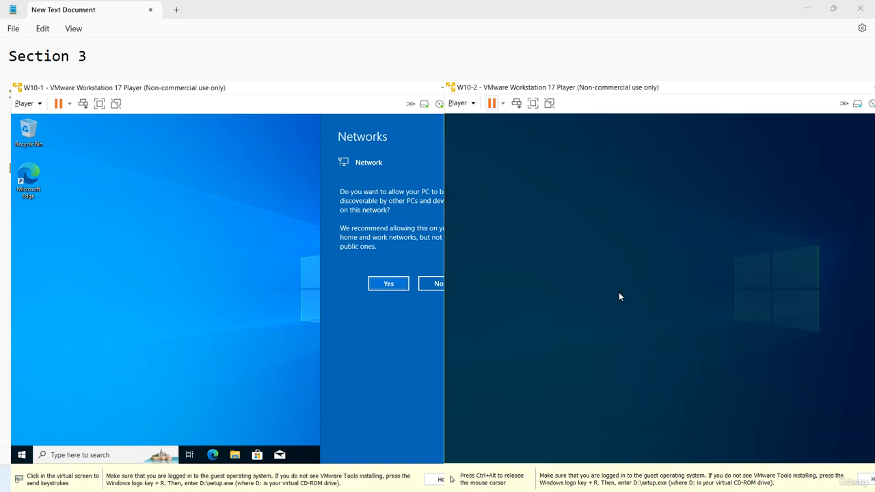
click(619, 342)
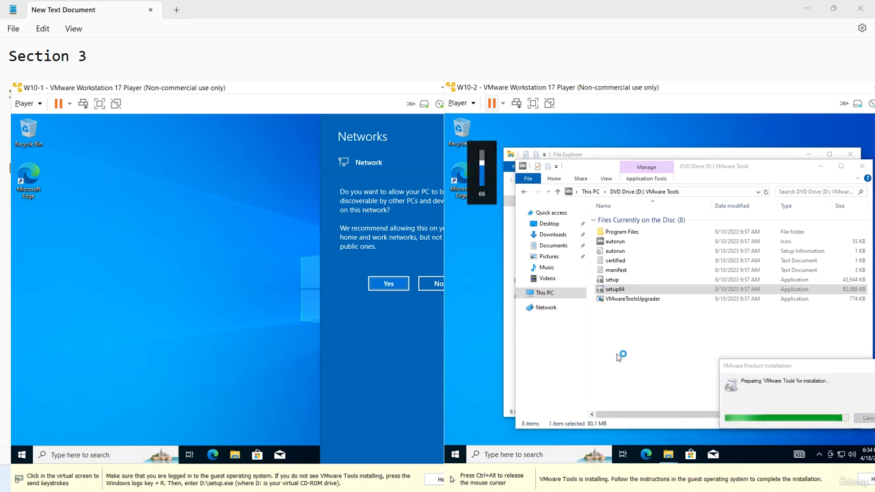
In W10-1, run setup64 from the VMware Tools DVD drive, then refocus W10-2's setup wizard.
click(247, 295)
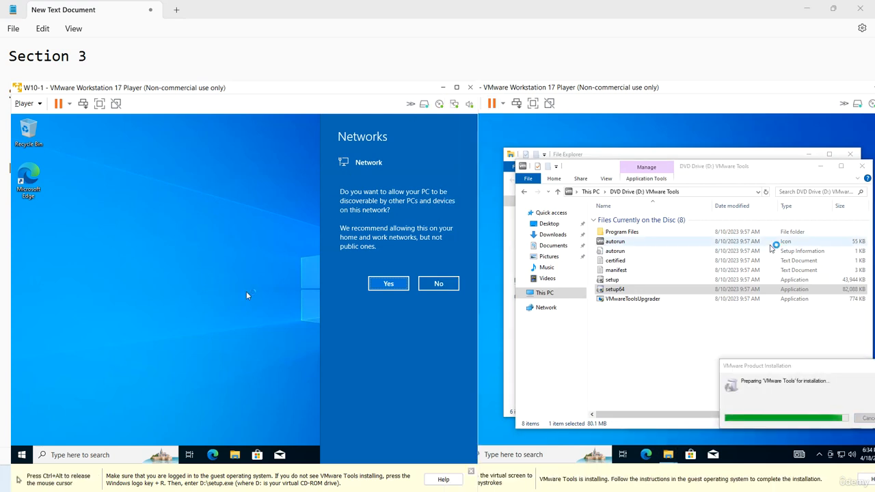
click(237, 460)
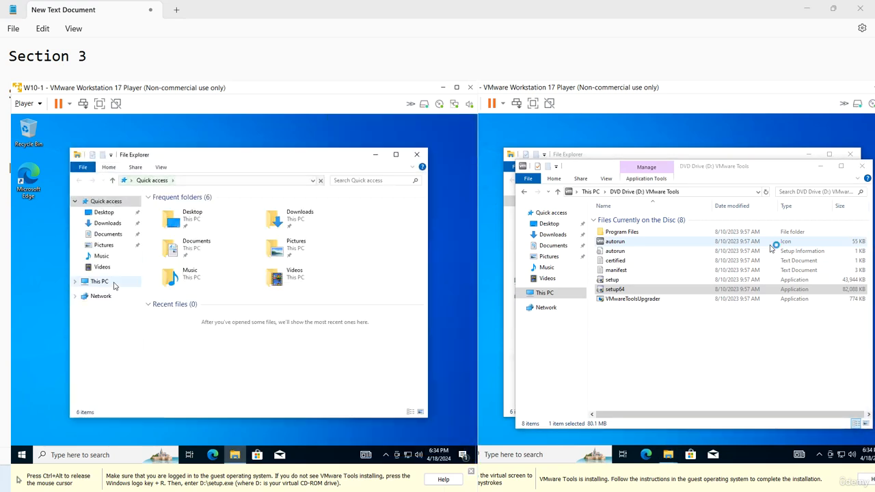
click(99, 282)
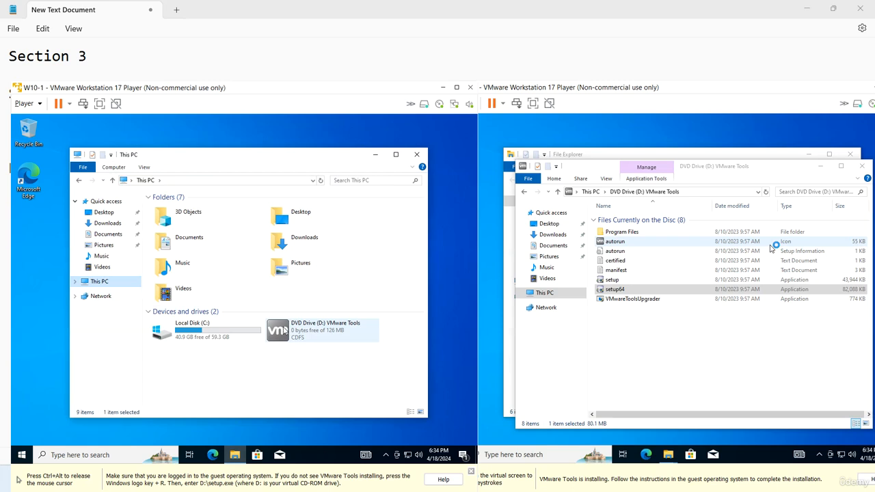
right_click(285, 330)
click(304, 204)
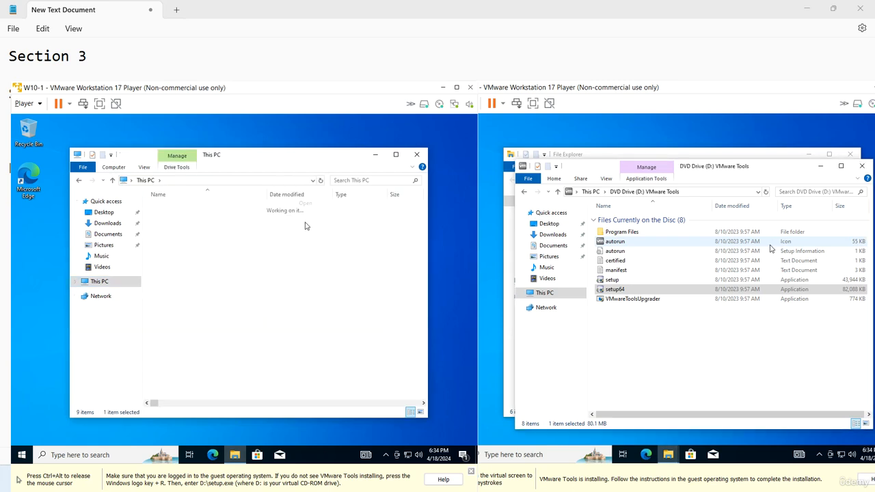
double_click(170, 278)
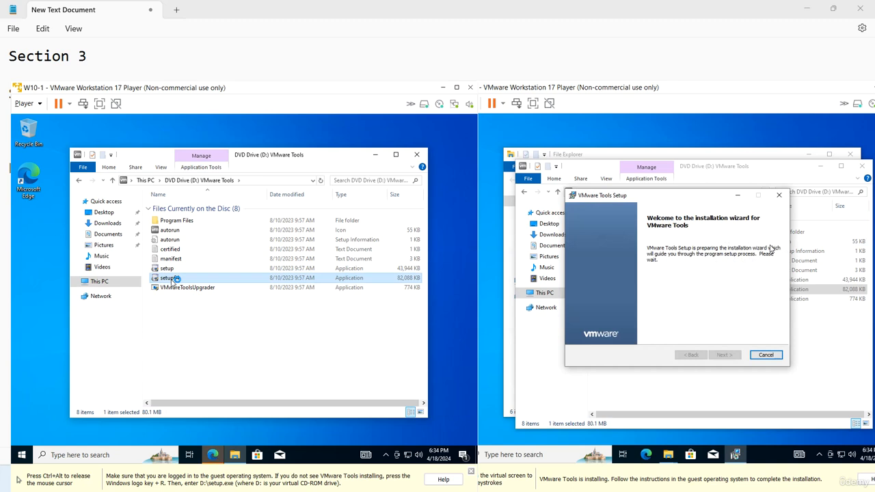
key(ctrl+alt)
click(726, 318)
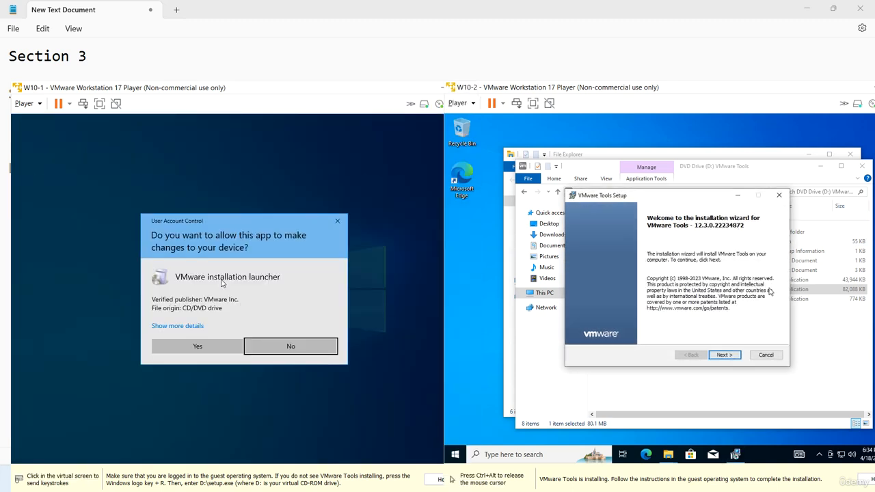
Install VMware Tools in W10-2 with the Typical setup type.
click(725, 355)
click(724, 355)
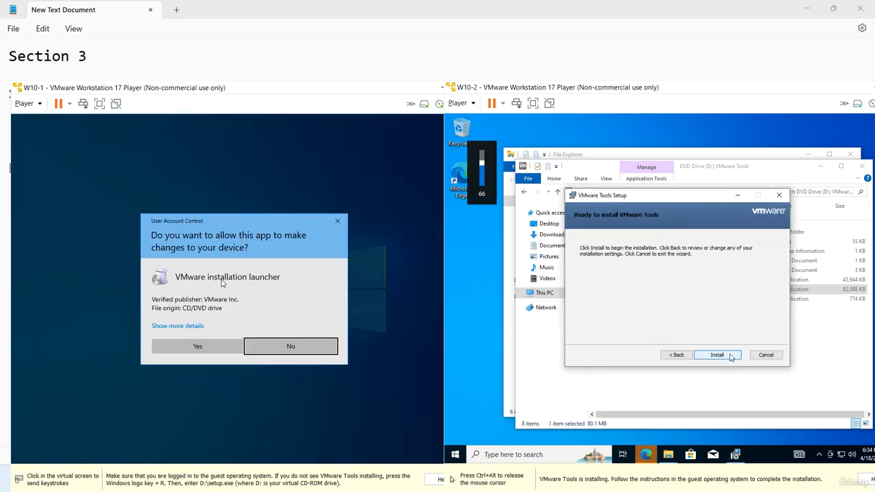
click(729, 356)
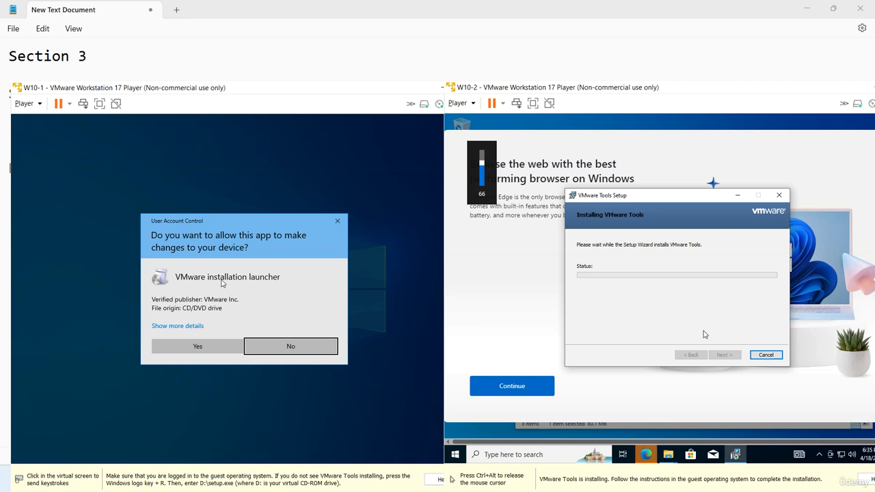
key(ctrl+alt)
Approve the UAC prompt in W10-1 and install VMware Tools there with the Typical setup.
click(324, 277)
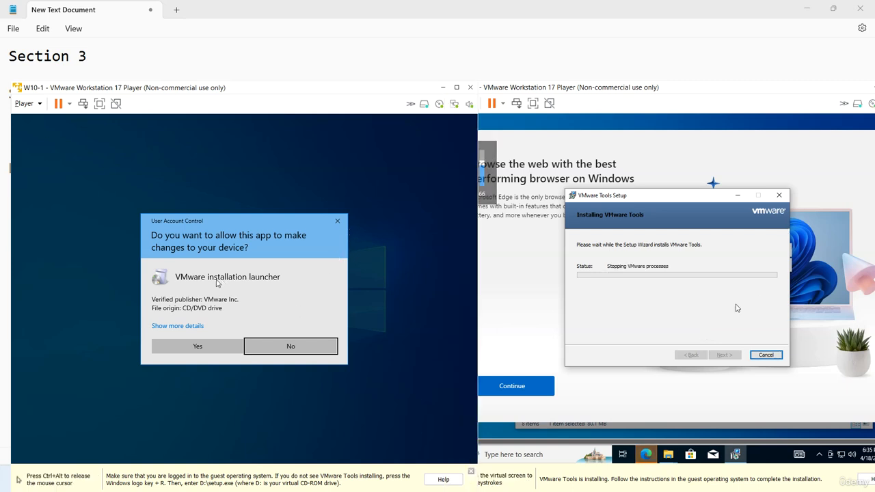
click(174, 348)
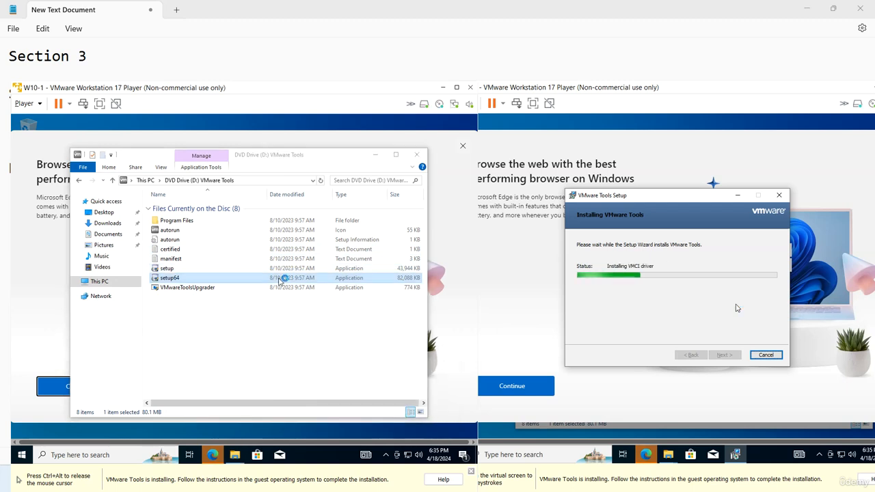
click(222, 277)
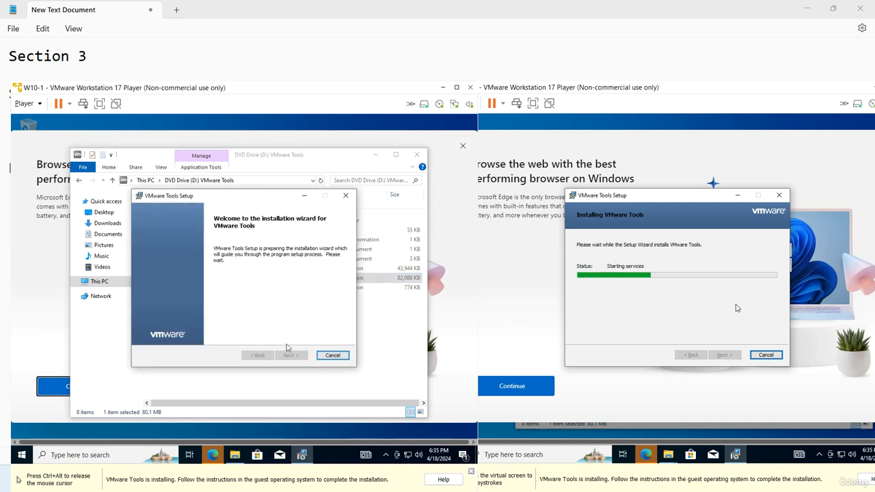
click(291, 355)
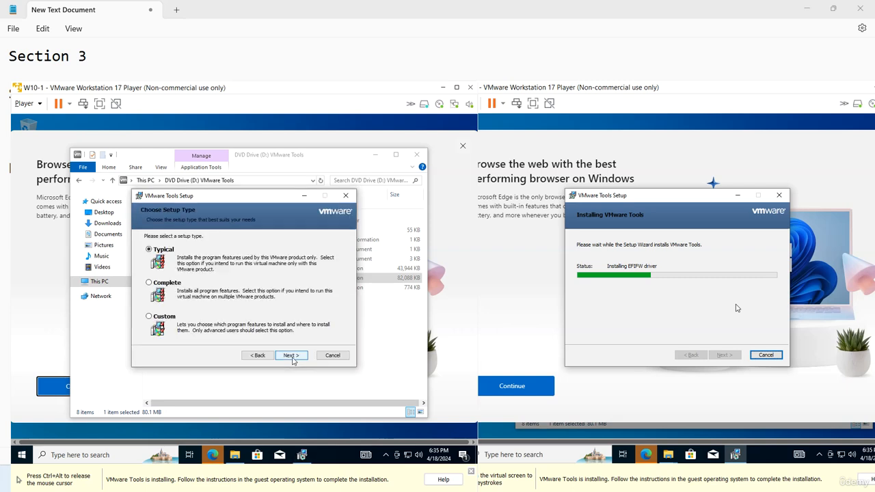
click(293, 357)
click(295, 356)
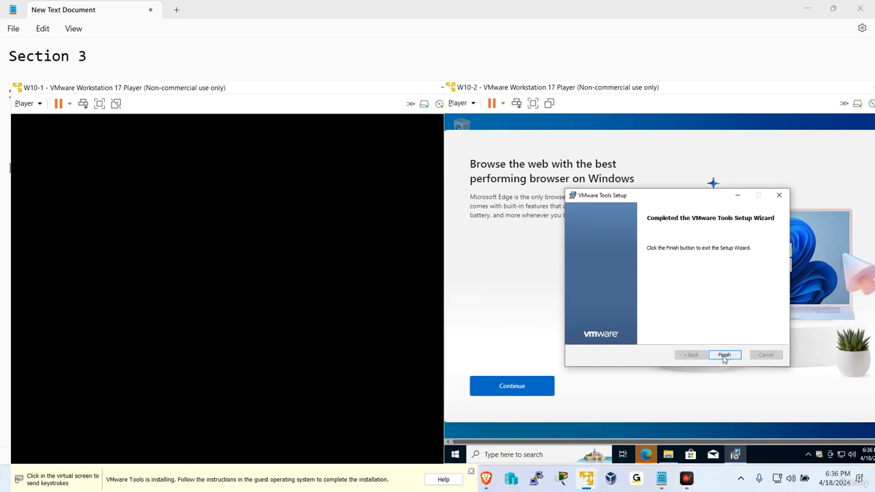
Finish VMware Tools setup and restart W10-2, then close W10-1's Edge page, finish, and restart it.
click(724, 354)
click(647, 306)
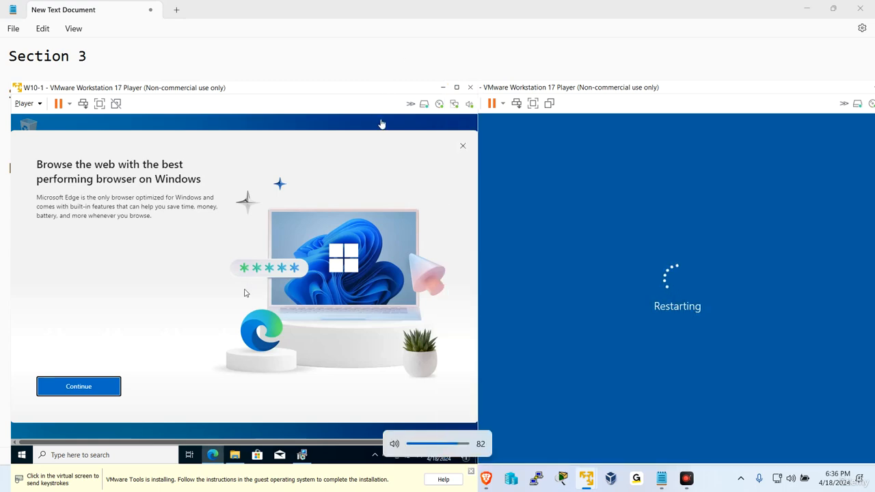
click(246, 293)
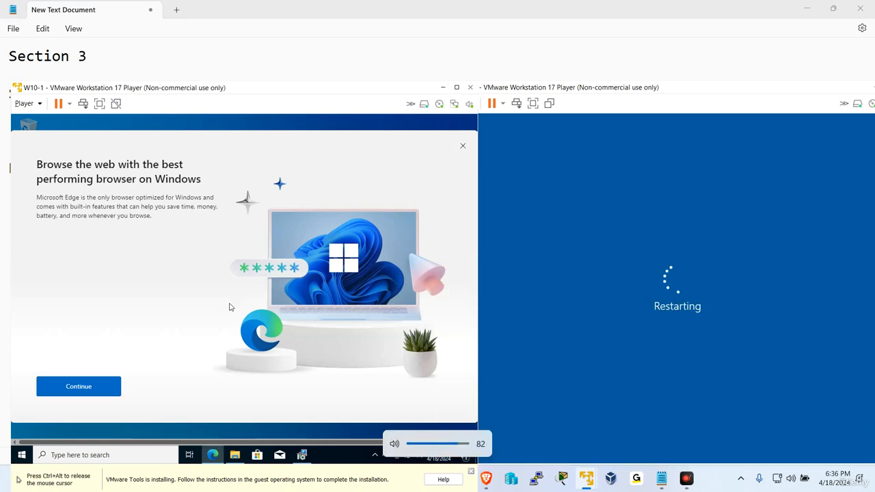
click(465, 147)
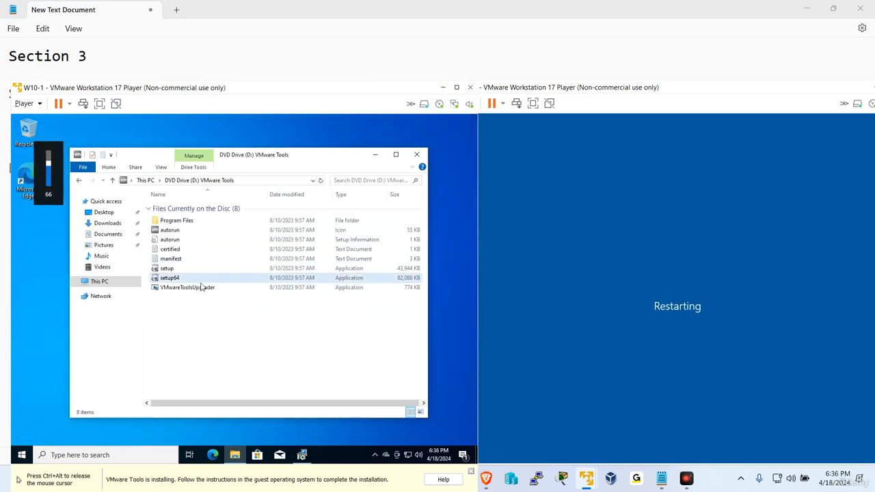
click(375, 154)
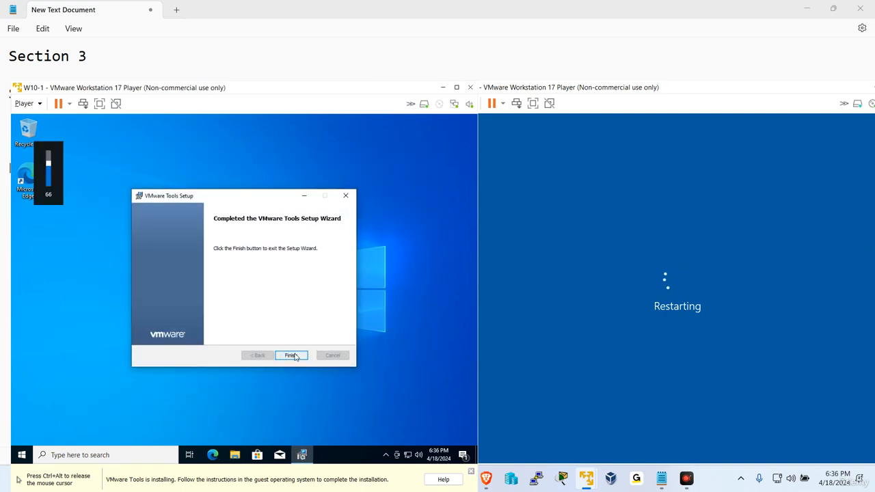
click(292, 354)
click(219, 306)
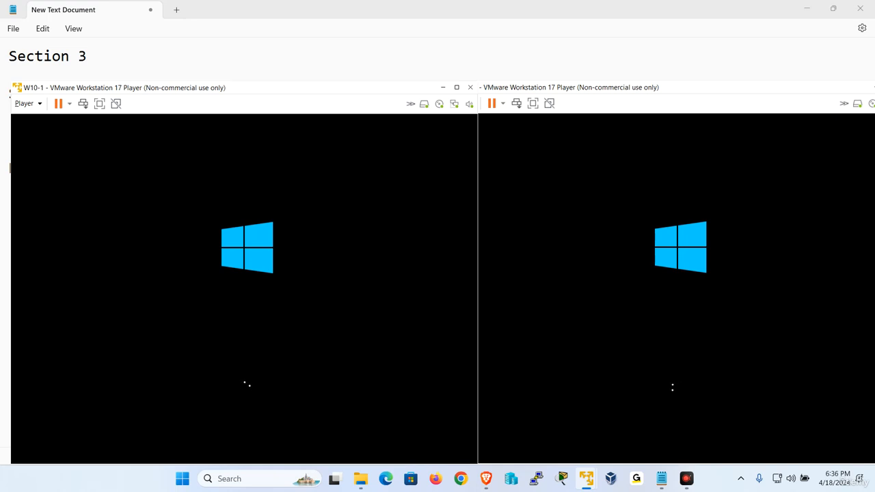
Move W10-1 up to uncover the Notepad notes and slide W10-2 left over it.
drag(170, 95, 221, 61)
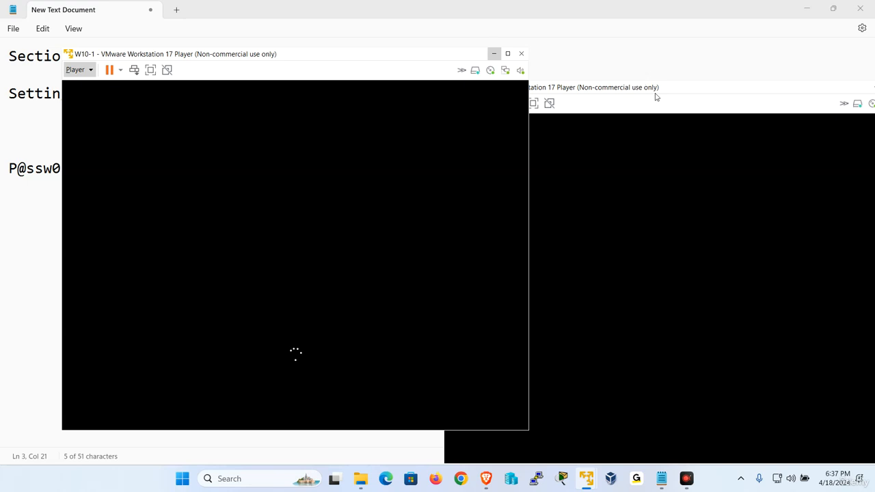
drag(655, 96, 394, 79)
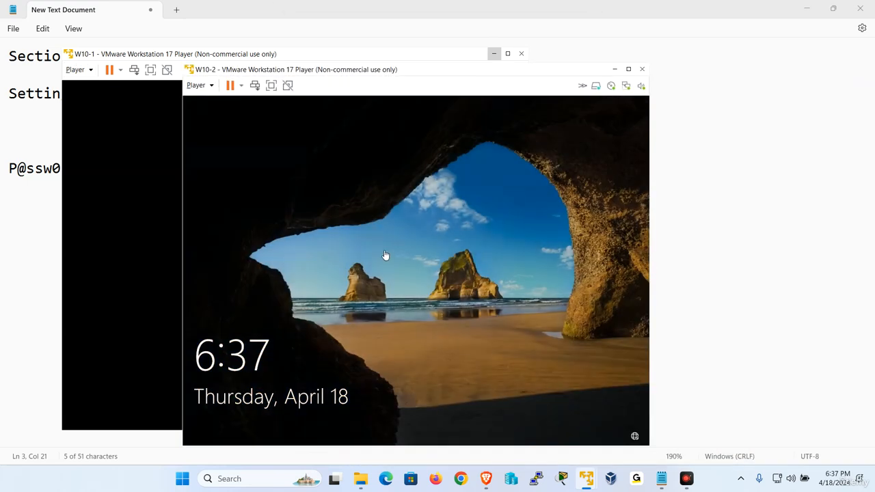
Send Ctrl+Alt+Del to W10-2, sign in with the admin password, then check Player > Manage.
click(197, 86)
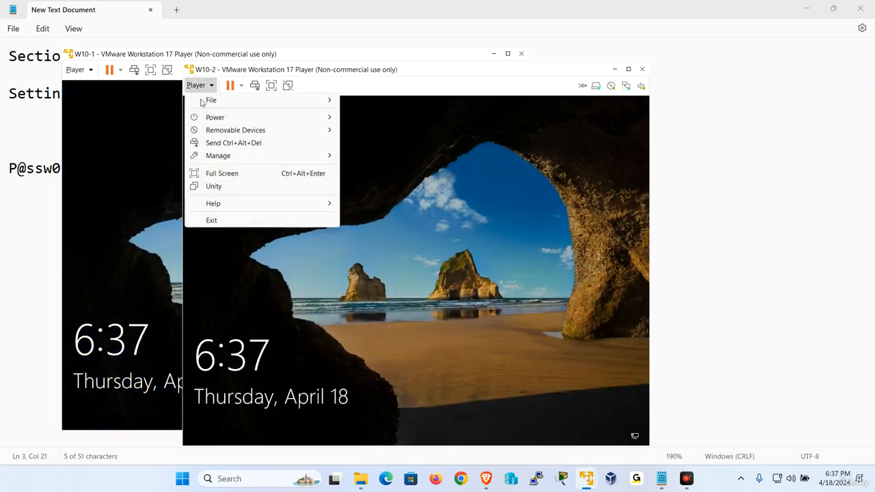
click(226, 143)
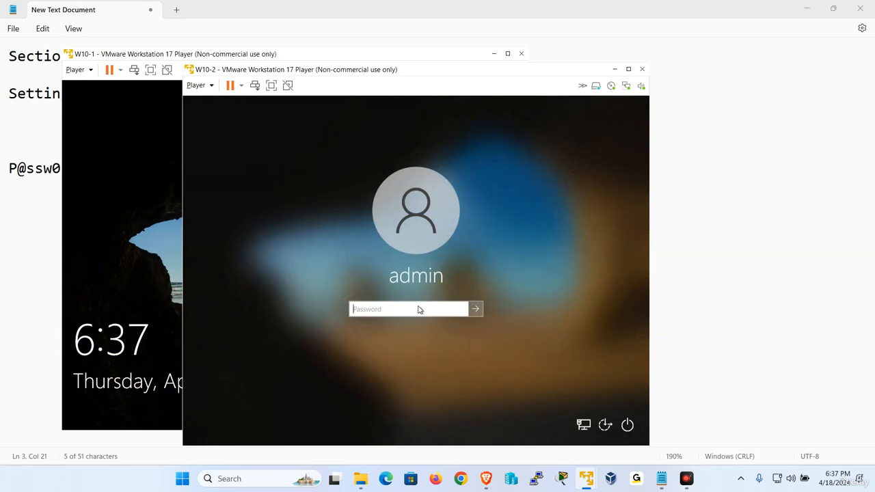
text(P@ssw0rd)
key(Return)
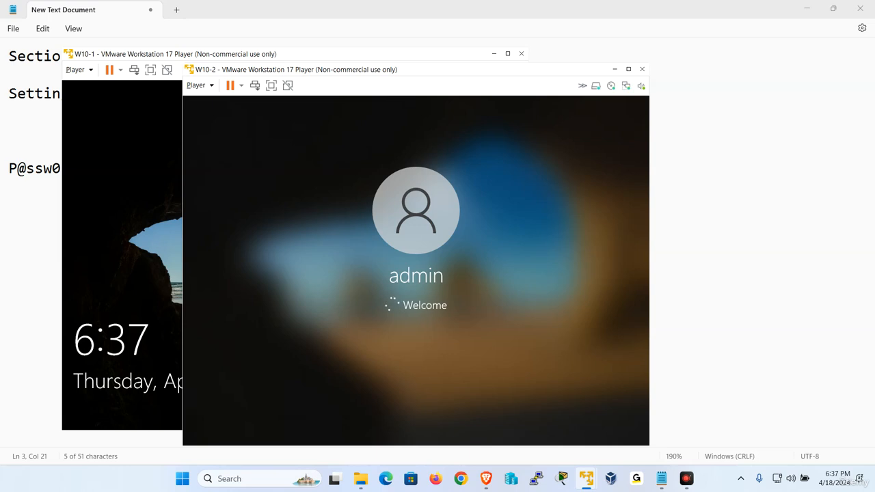
click(196, 86)
mouse_move(249, 162)
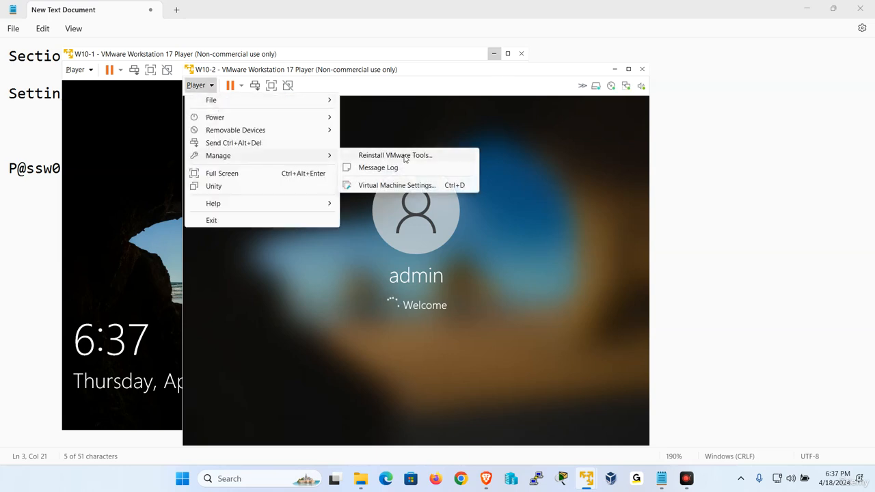
Sign W10-1 in via Send Ctrl+Alt+Del and the admin password, then make W10-2 full screen.
click(79, 71)
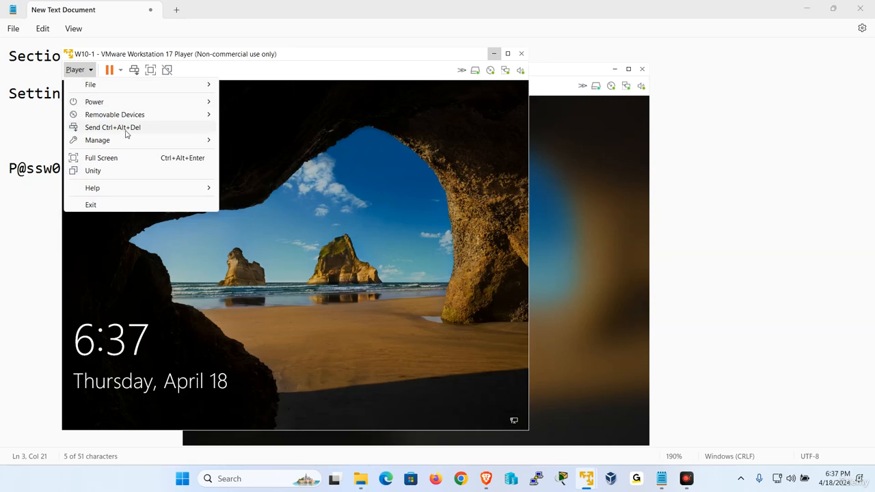
click(126, 130)
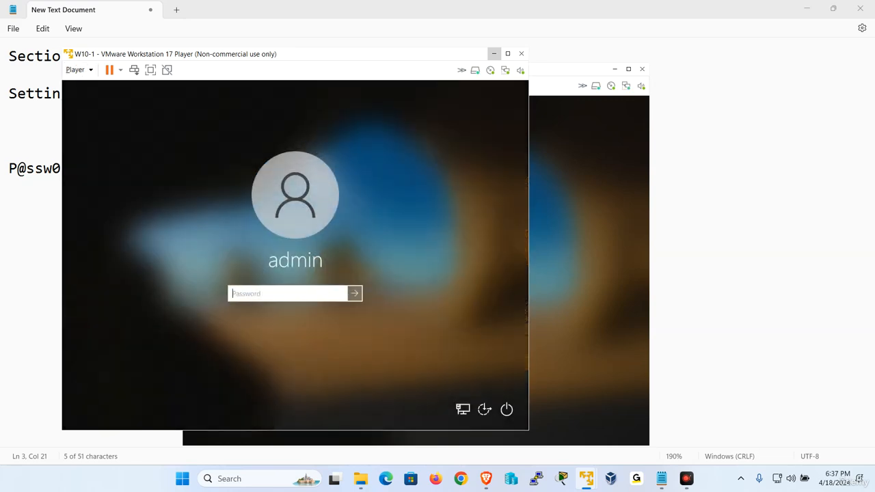
text(P@ssw0rd)
key(Return)
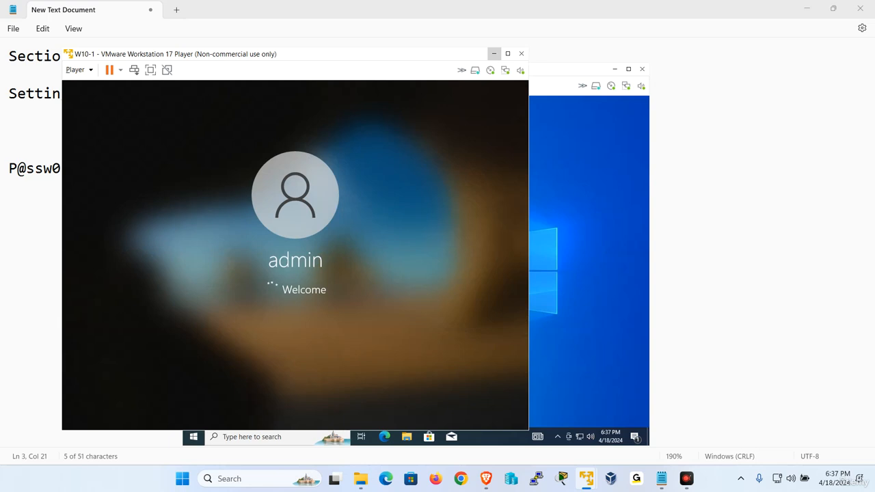
click(612, 285)
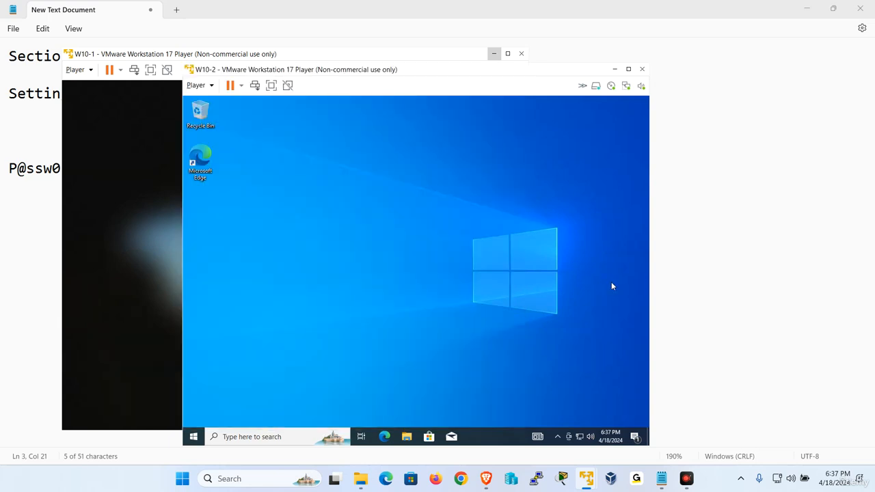
click(271, 85)
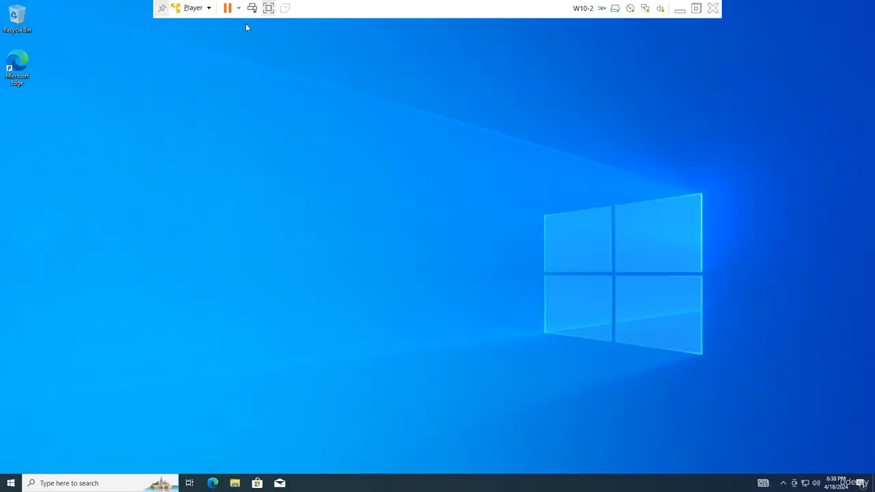
Exit W10-2's full screen, drag it right beside W10-1, and switch focus between both windows.
click(268, 8)
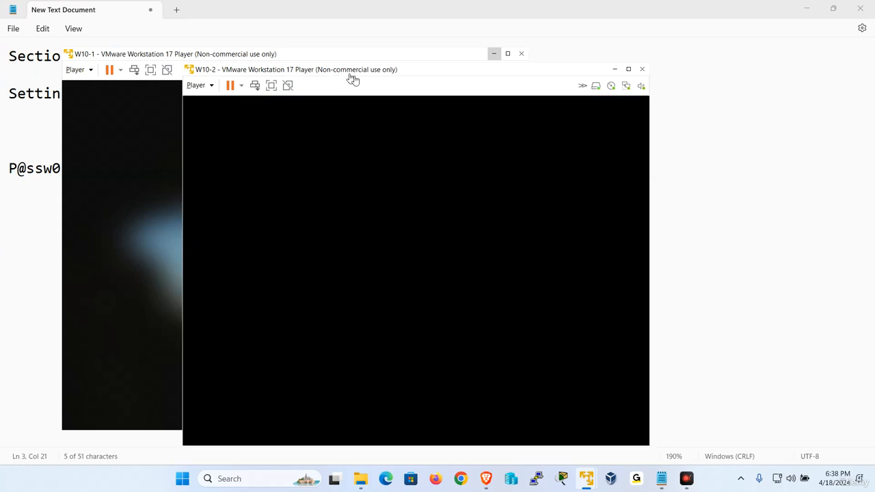
drag(352, 75, 572, 69)
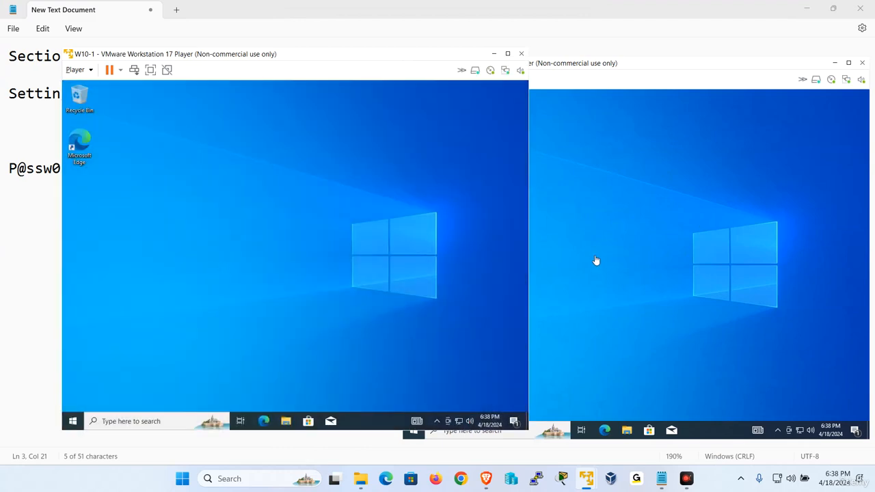
click(639, 215)
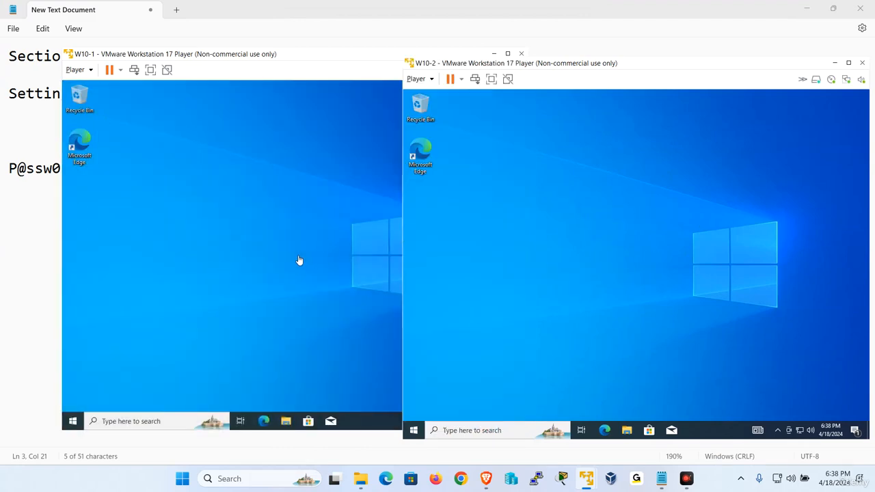
click(299, 260)
click(676, 266)
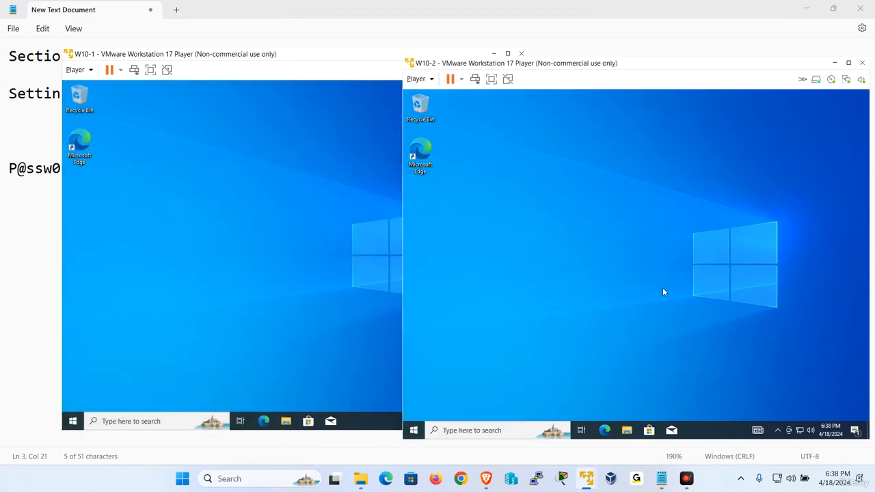